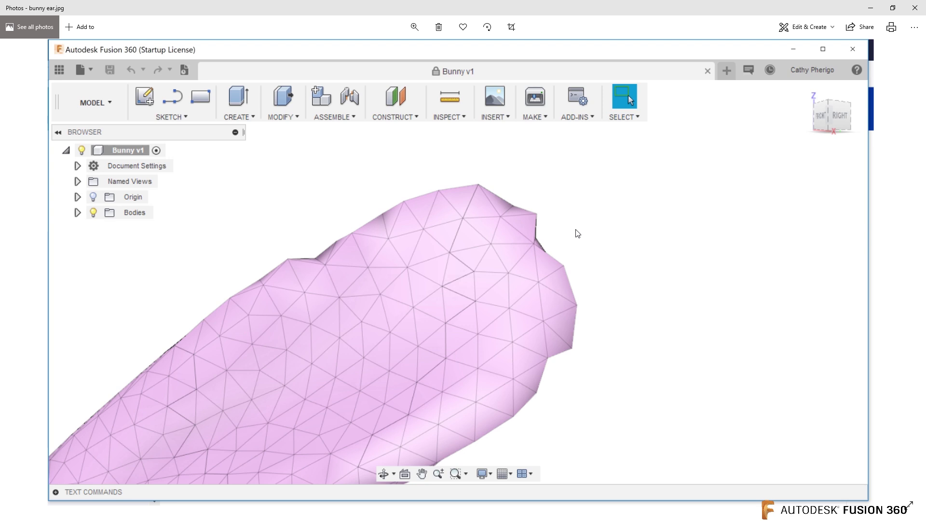
In a new design, insert the StanfordBunny_jmil_HIGH_RES_Smoothe... STL from the High_Resolution_Stanford_Bunny folder as a mesh with millimeter units.
click(919, 9)
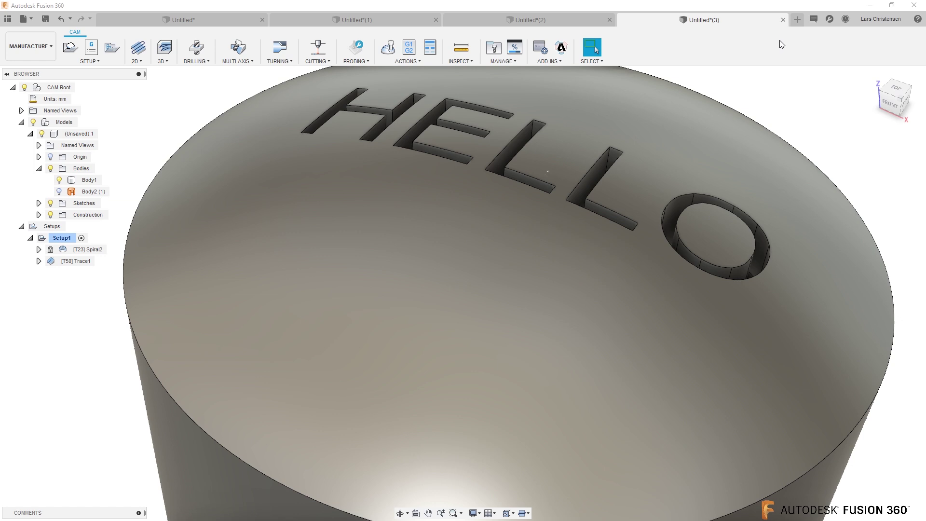
click(797, 20)
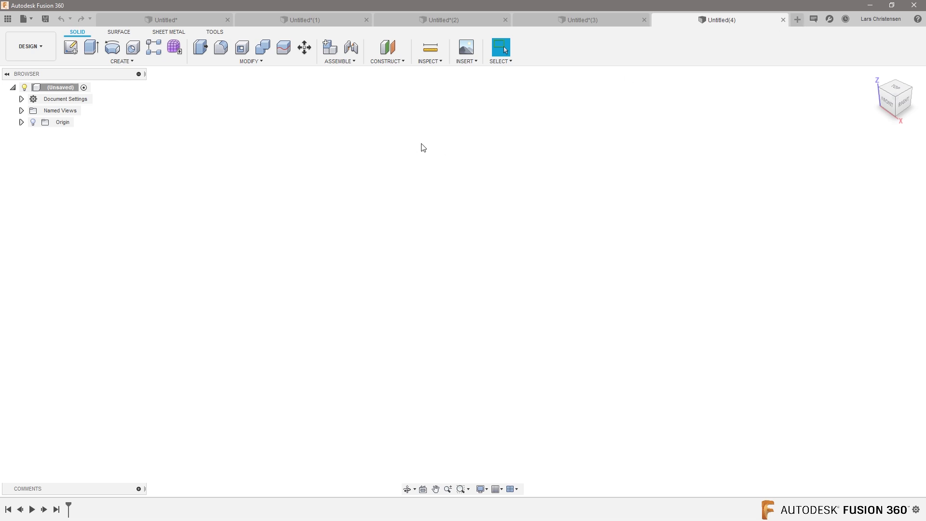
click(466, 62)
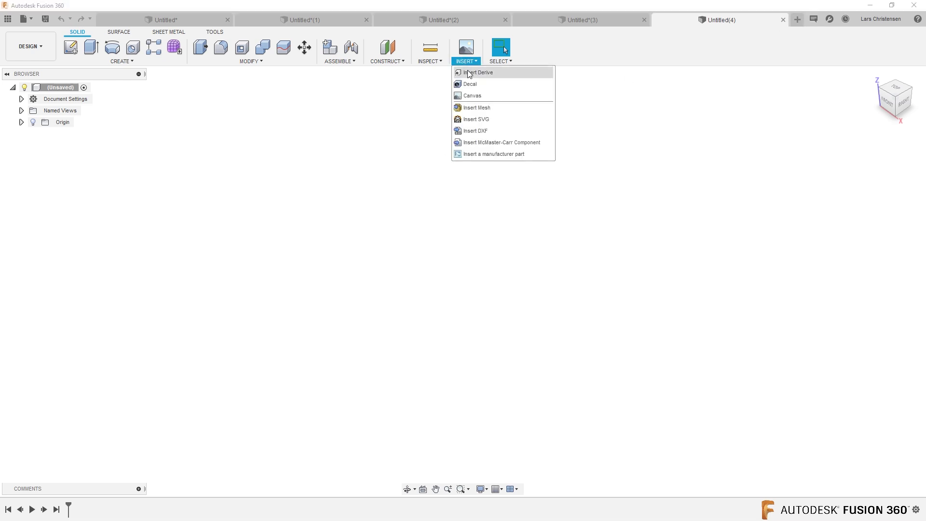
click(473, 108)
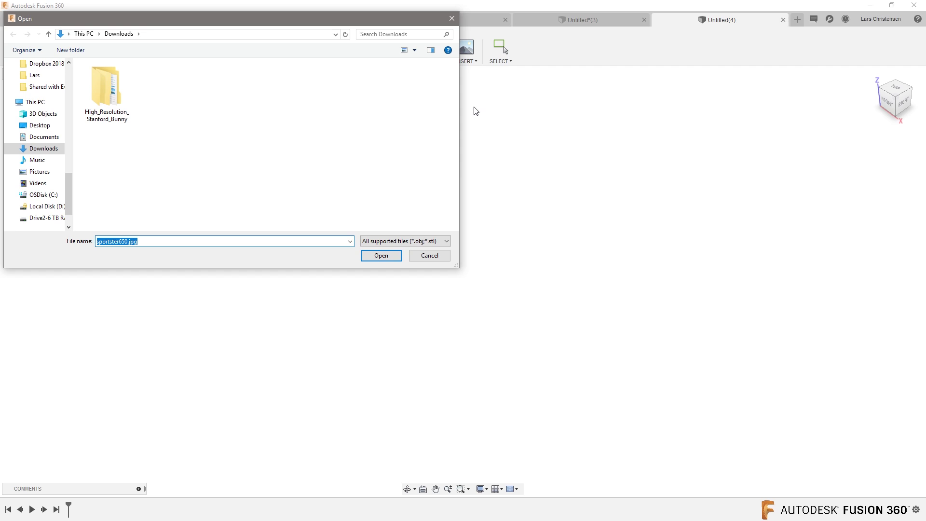
double_click(107, 118)
double_click(111, 79)
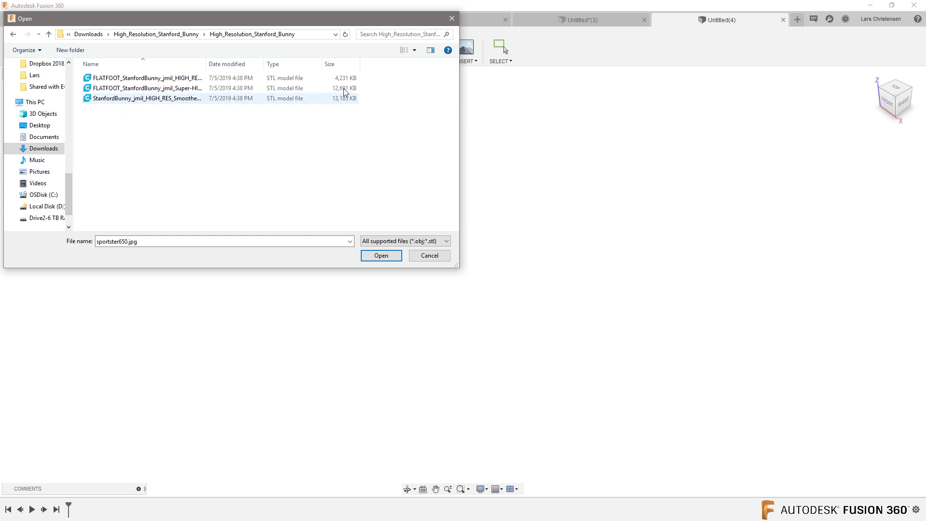
double_click(160, 99)
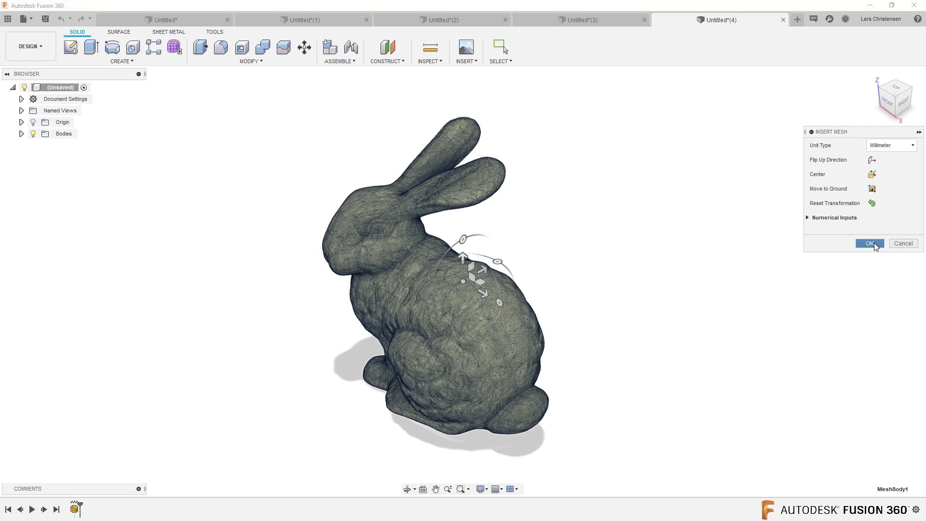
click(870, 243)
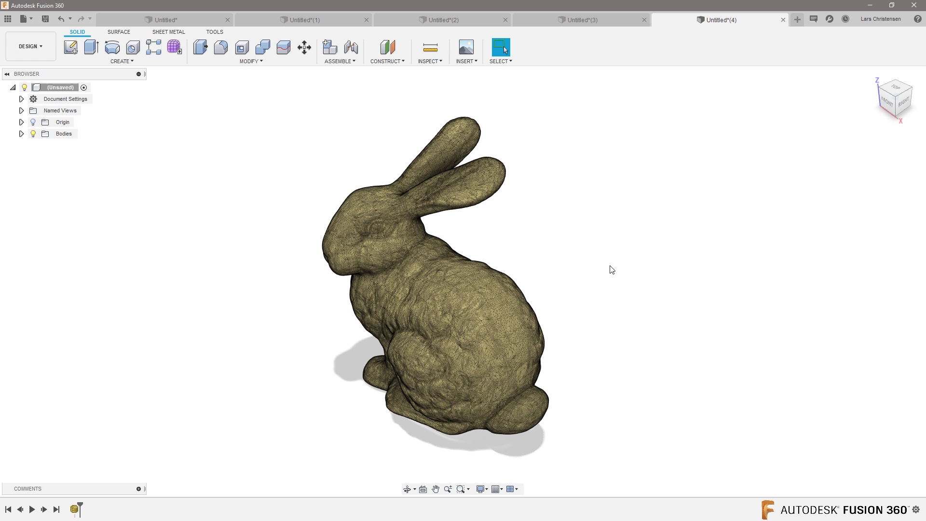
Examine the triangle density of the bunny mesh on the ears, neck and body, both close up and as a whole.
scroll(378, 302, up, 2)
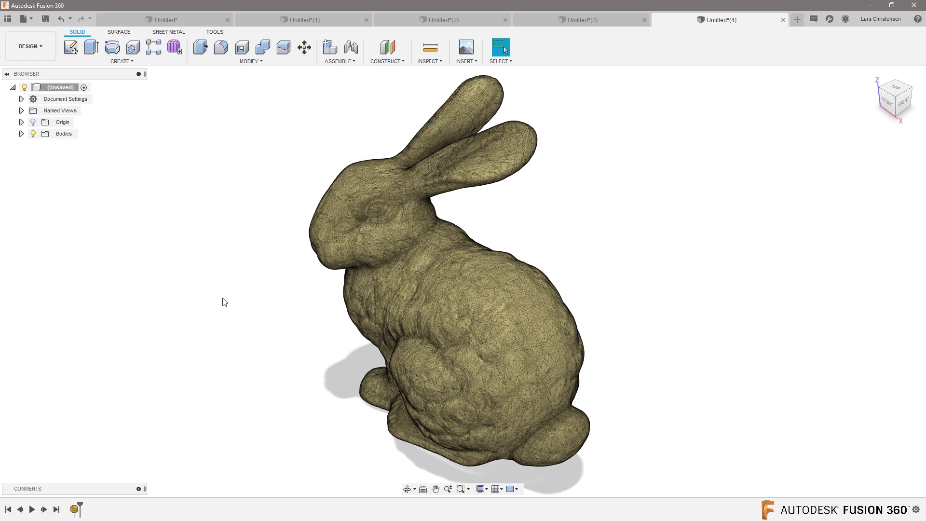
scroll(361, 114, up, 2)
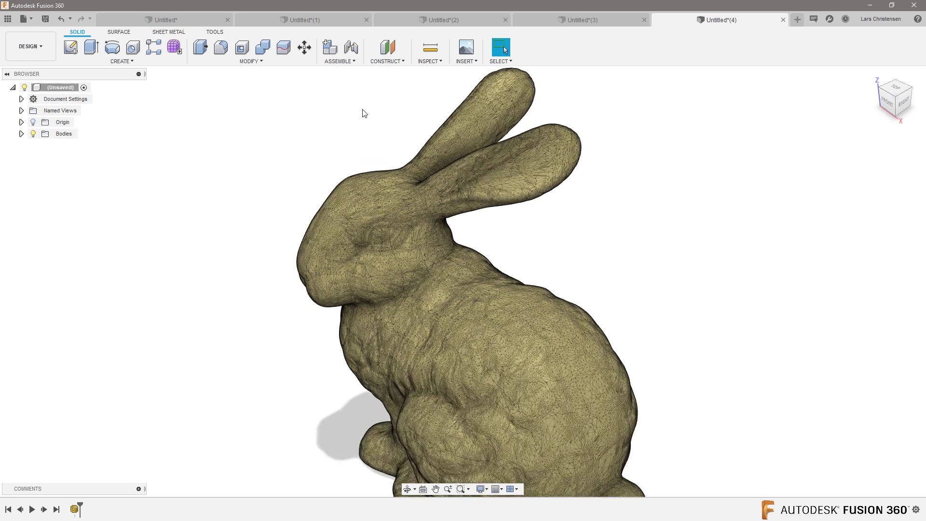
scroll(558, 180, up, 3)
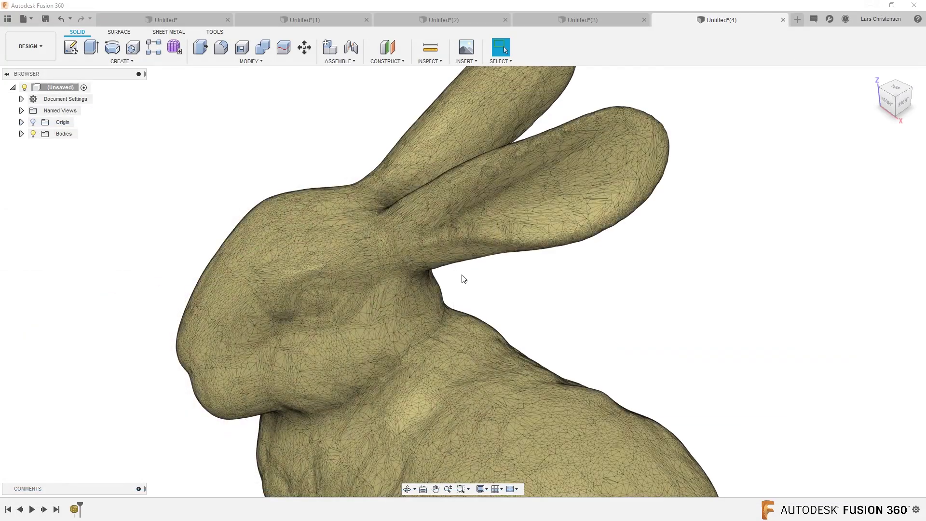
scroll(462, 275, down, 5)
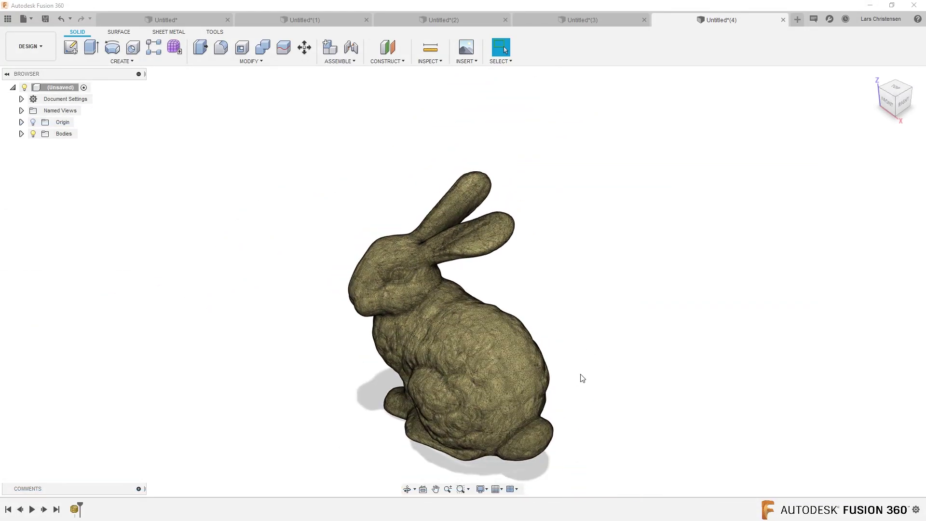
shift+middle_drag(583, 377, 658, 333)
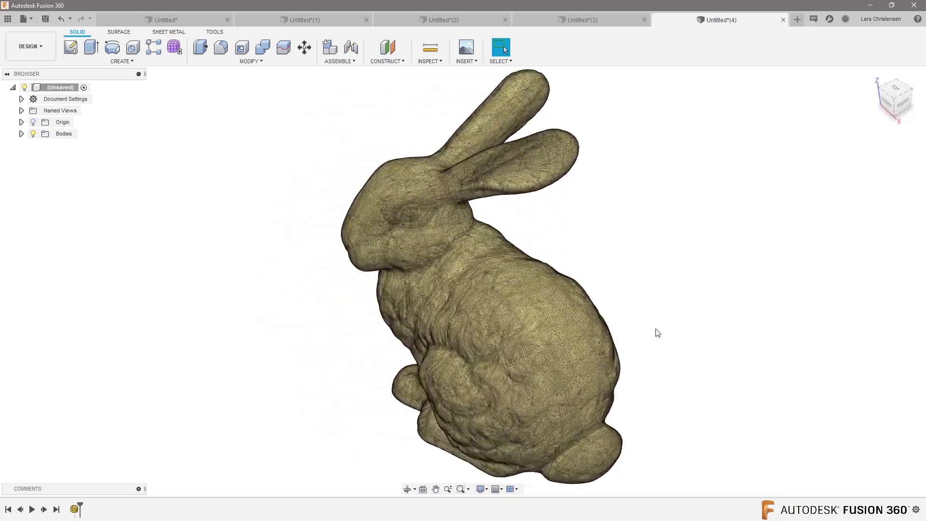
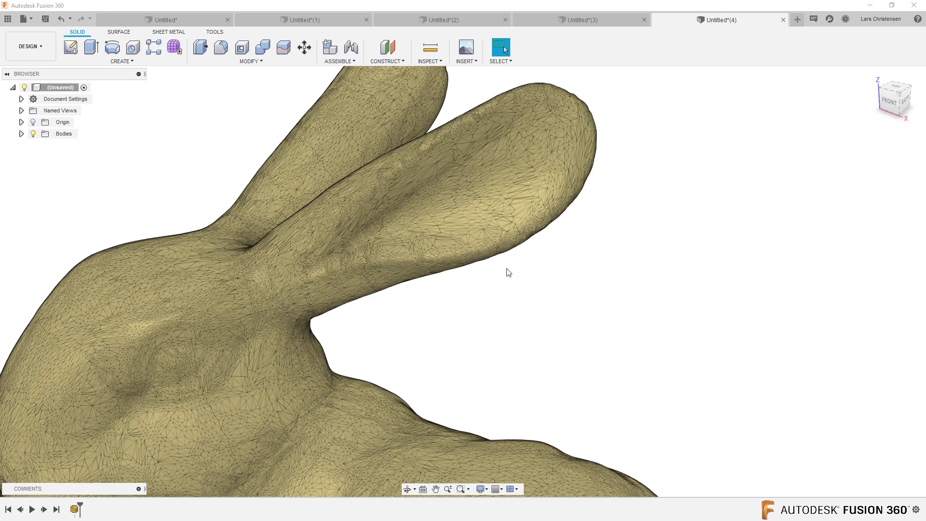
scroll(509, 273, down, 5)
shift+middle_drag(507, 286, 482, 308)
scroll(482, 304, up, 6)
scroll(483, 304, up, 5)
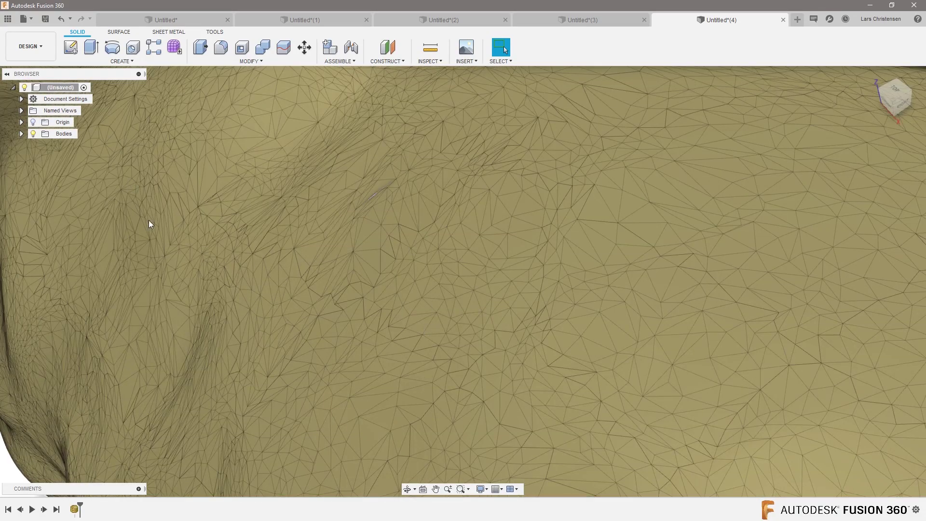
scroll(470, 260, down, 8)
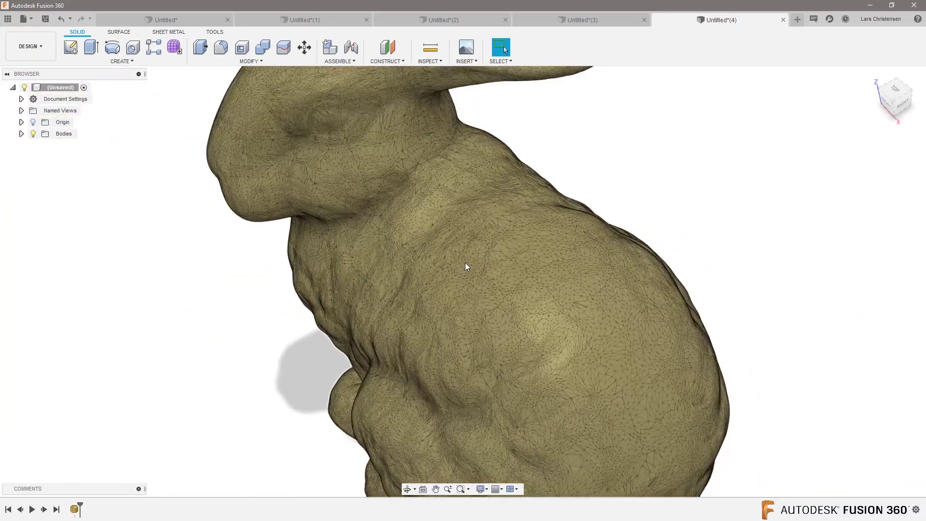
scroll(444, 270, down, 6)
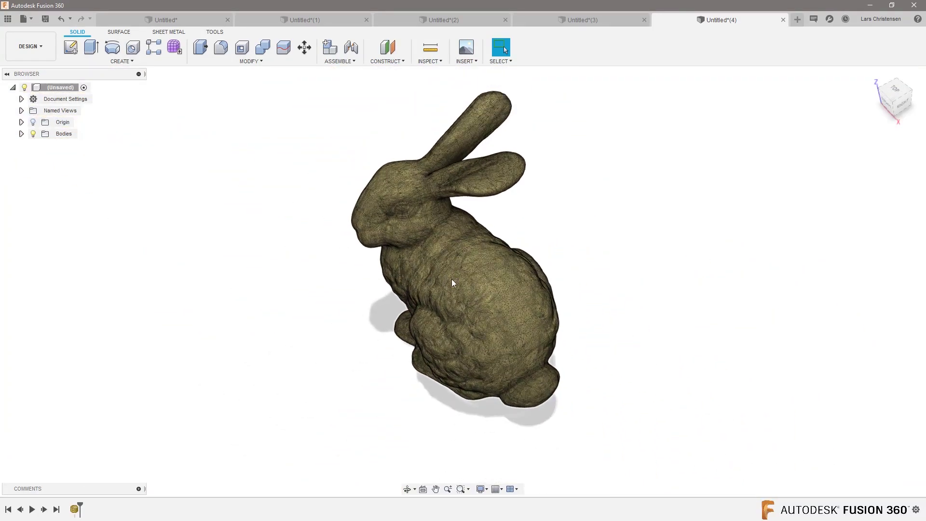
Examine the mesh facets on the bunny's face and the side of its head from the front and left.
shift+middle_drag(617, 230, 681, 187)
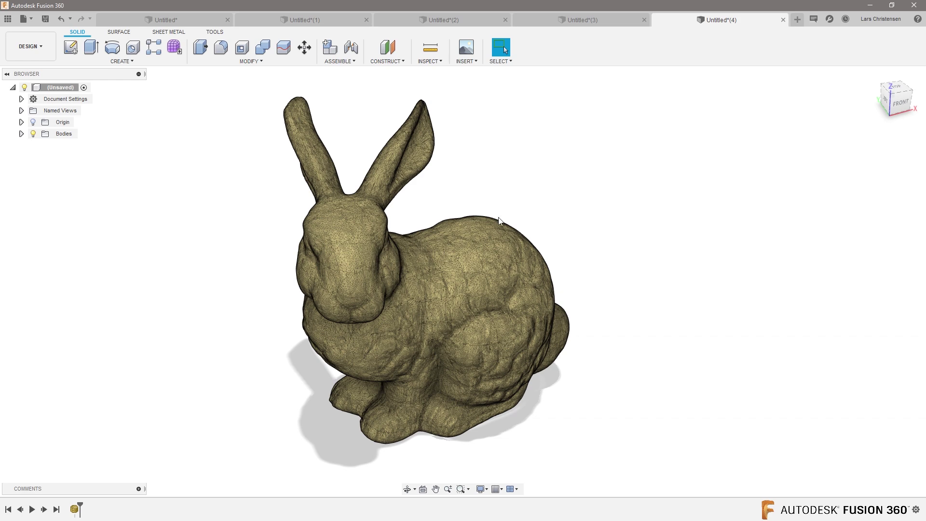
scroll(366, 280, up, 5)
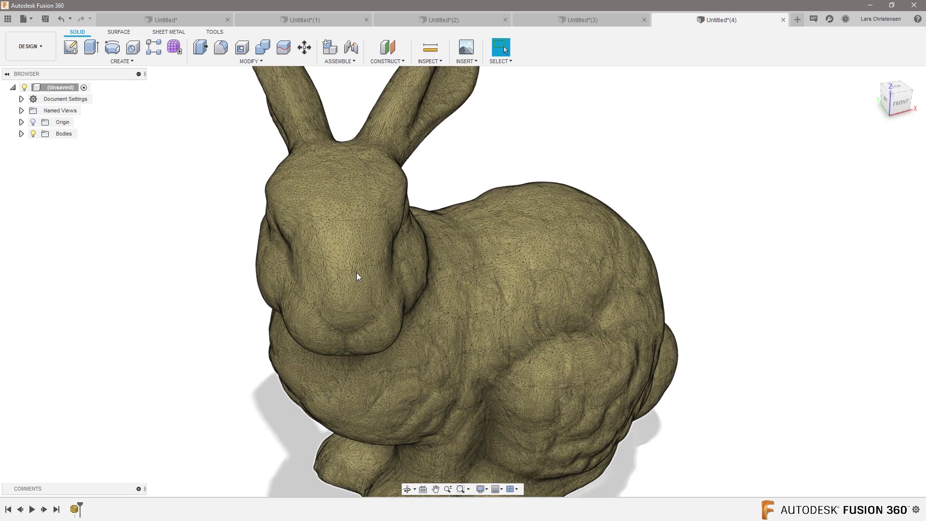
scroll(345, 250, up, 5)
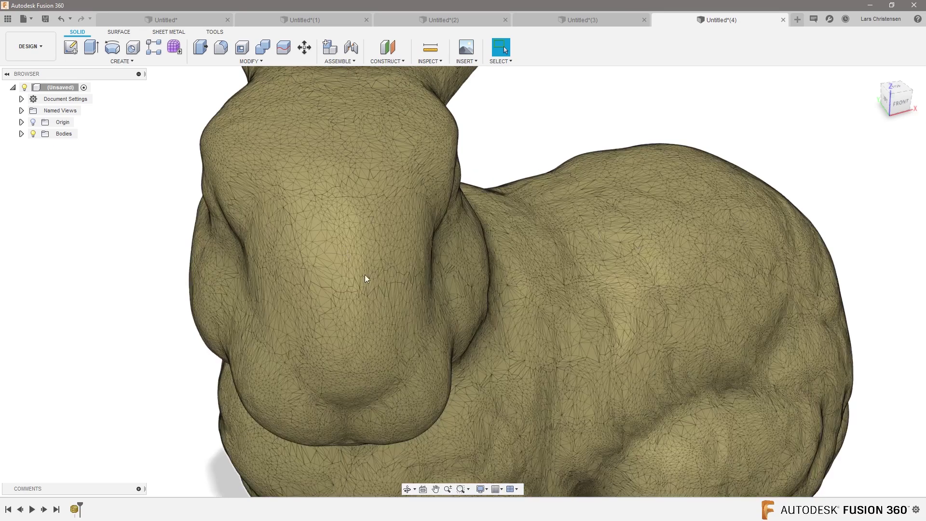
shift+middle_drag(524, 282, 747, 242)
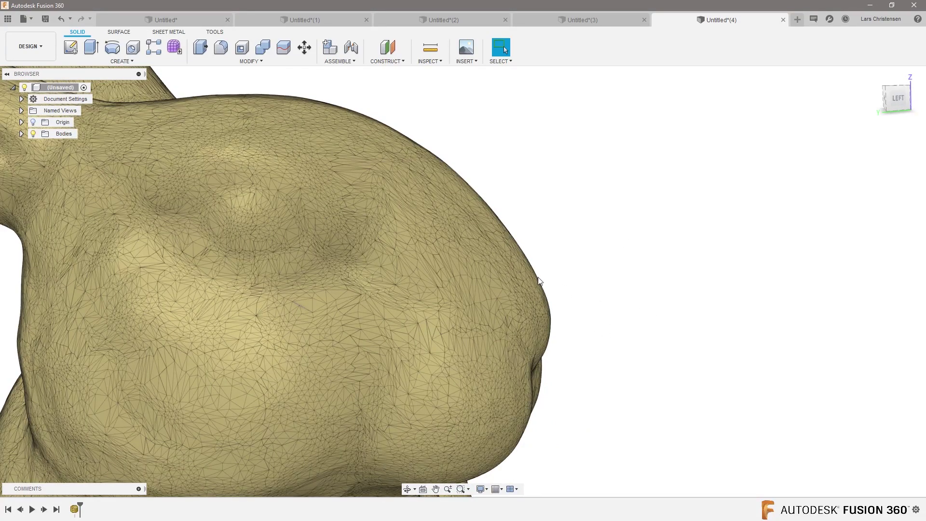
scroll(581, 265, up, 5)
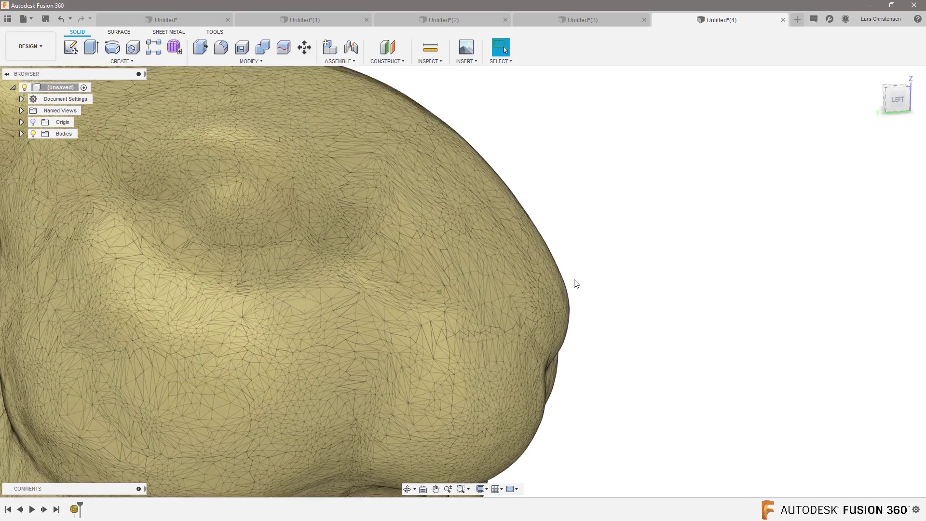
shift+middle_drag(571, 241, 547, 193)
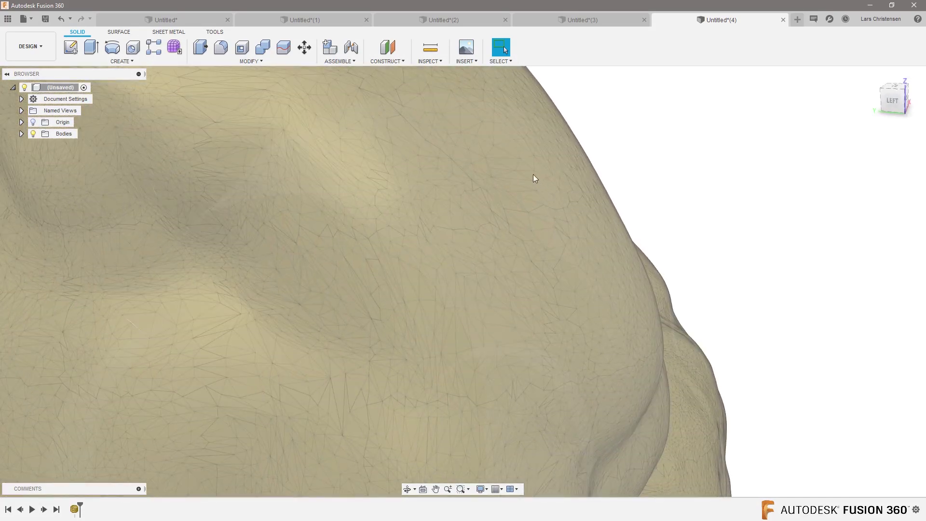
scroll(511, 288, down, 8)
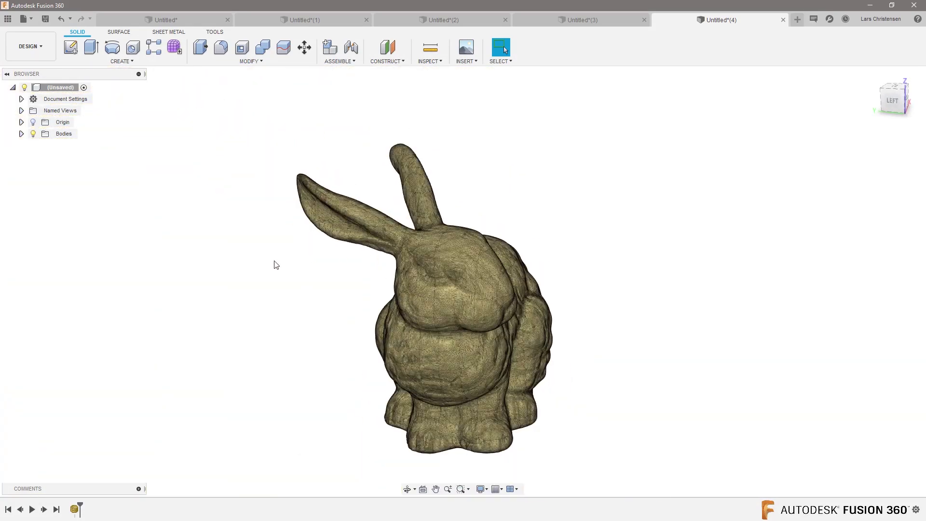
key(F5)
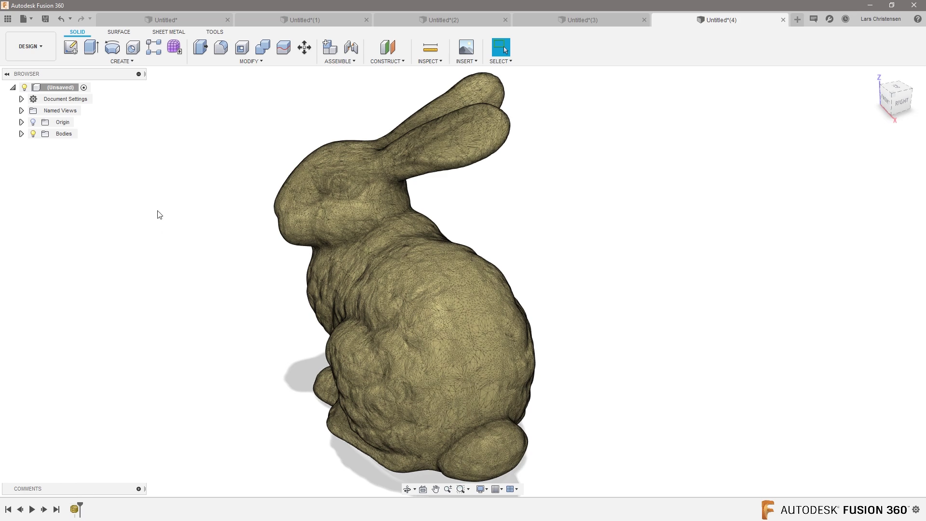
Check which bodies the design contains, and view and close the bunny ear reference photo.
click(21, 133)
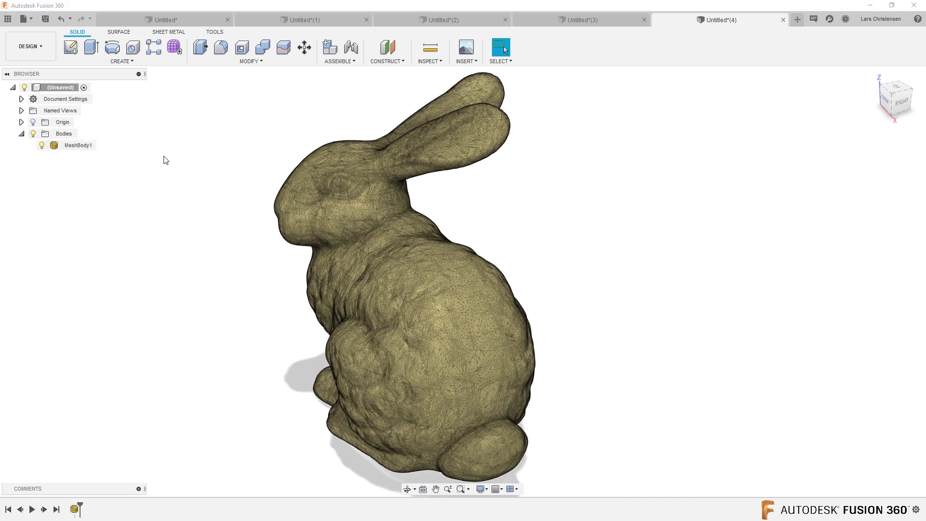
click(21, 134)
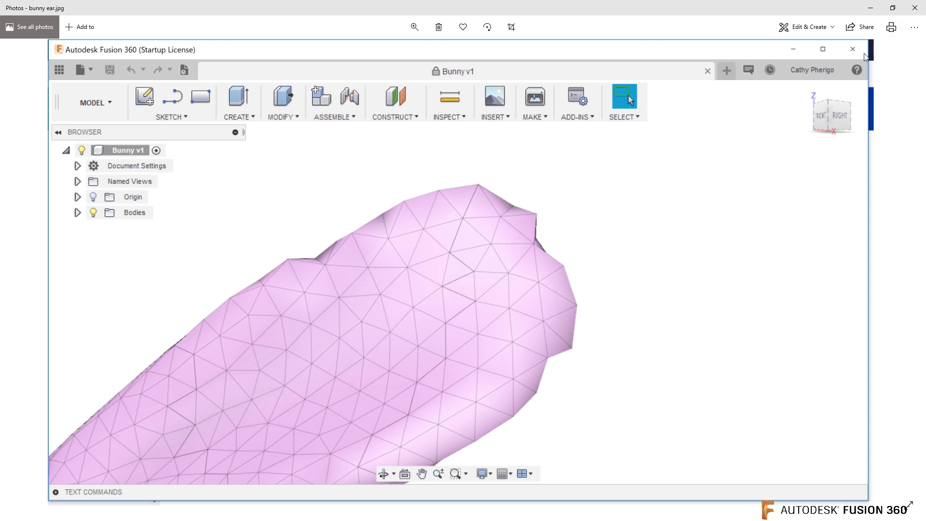
click(915, 8)
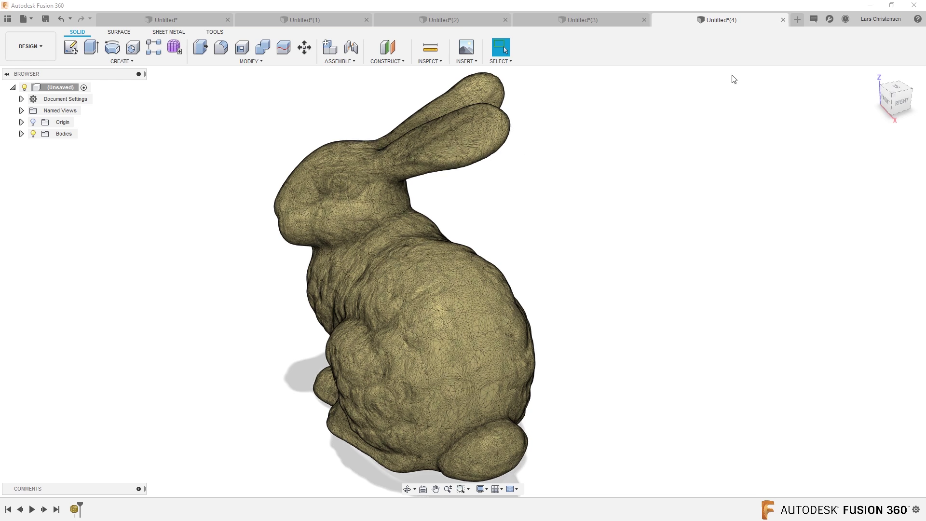
Enable the Mesh Workspace preview feature in the preferences.
click(873, 21)
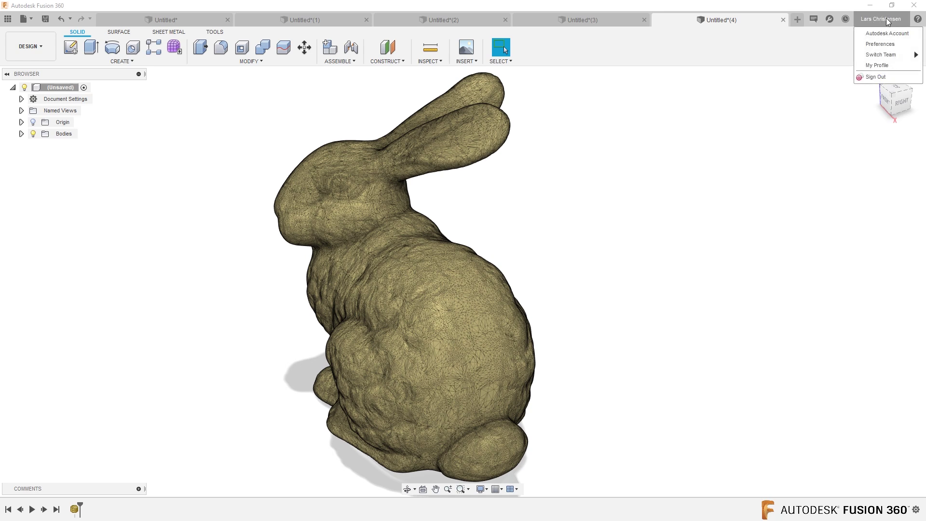
click(880, 44)
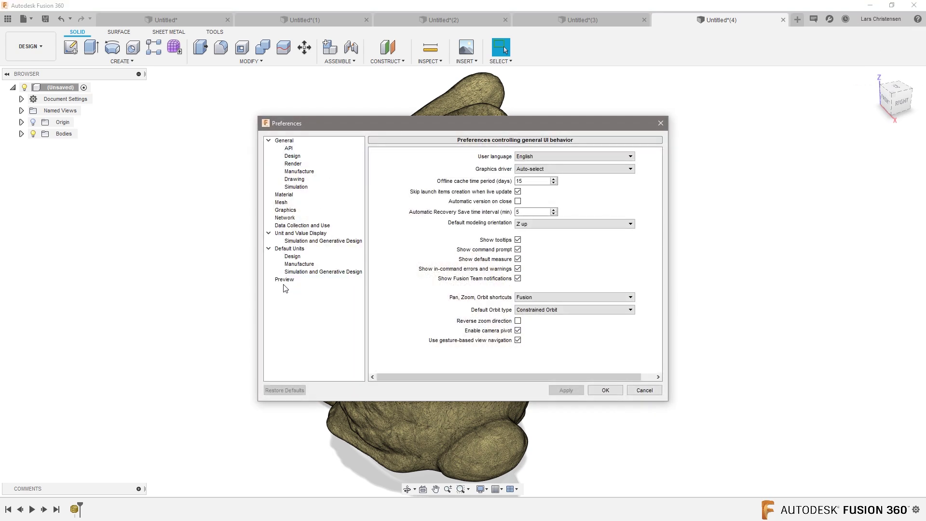
click(299, 281)
click(388, 203)
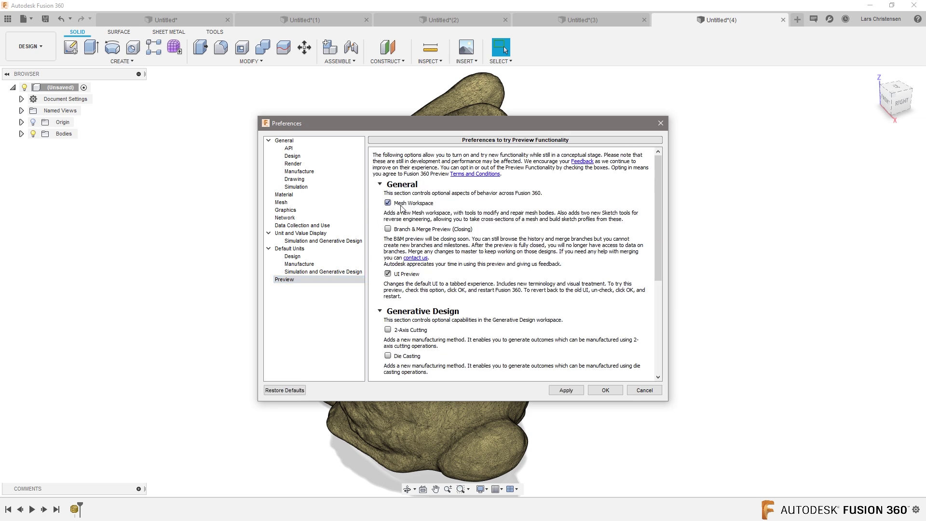
click(606, 390)
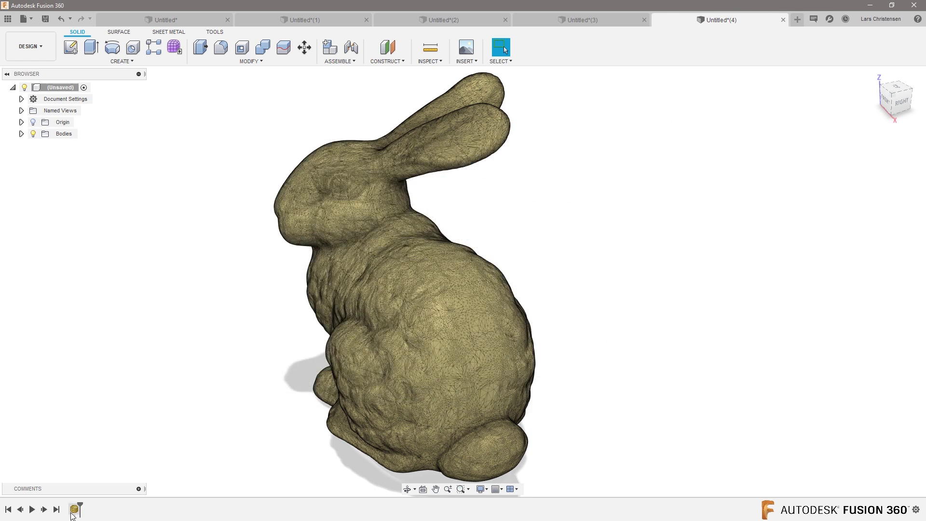
Turn off design history capture for the bunny design, accepting the removal of its timeline.
right_click(62, 88)
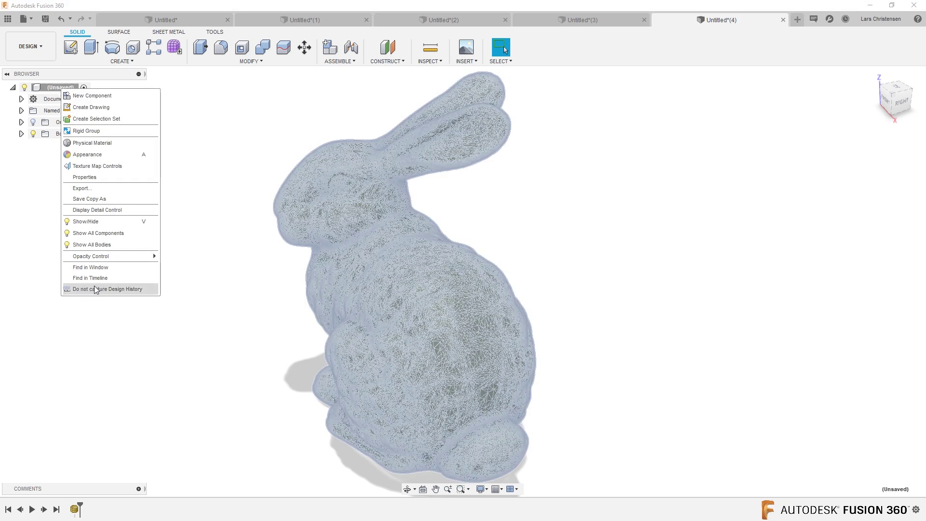
click(103, 338)
right_click(41, 89)
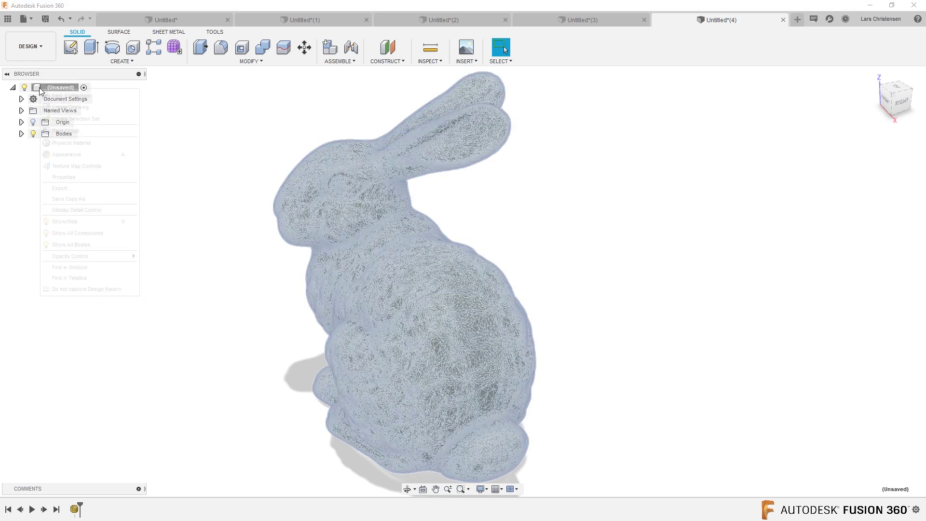
click(71, 289)
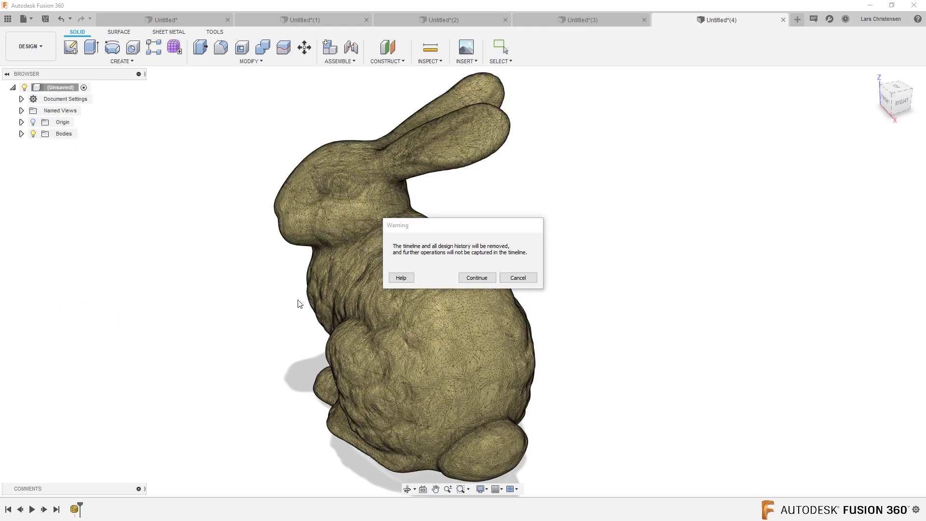
click(477, 278)
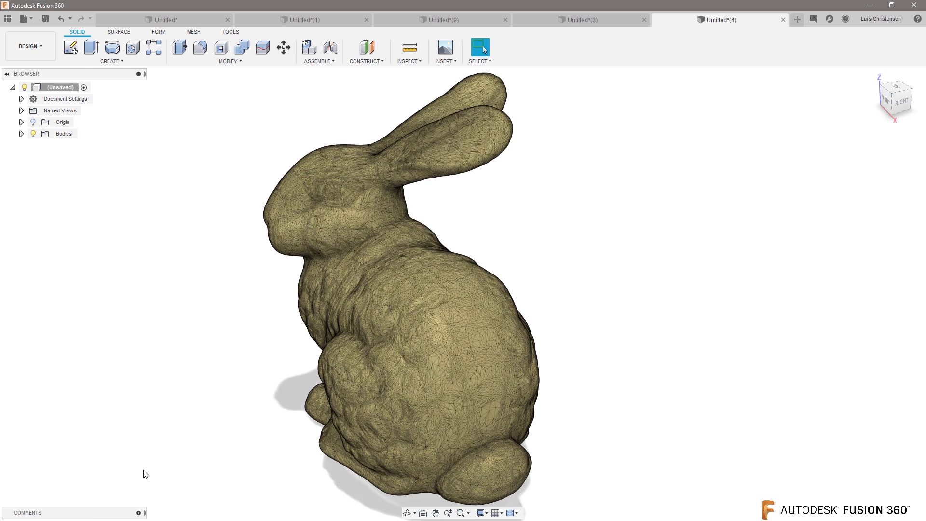
Check the mesh modification tools and the commands available for the bunny's mesh body while working in the mesh environment.
click(197, 34)
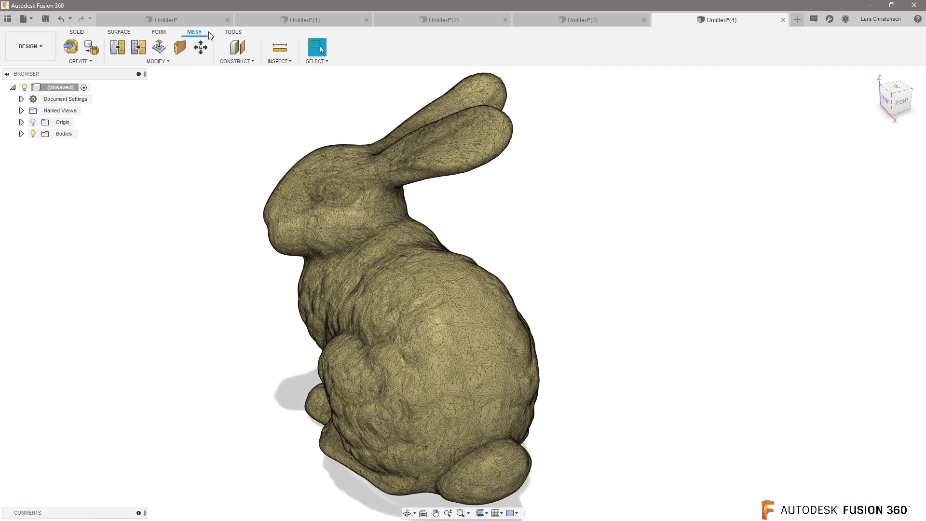
click(154, 62)
click(22, 135)
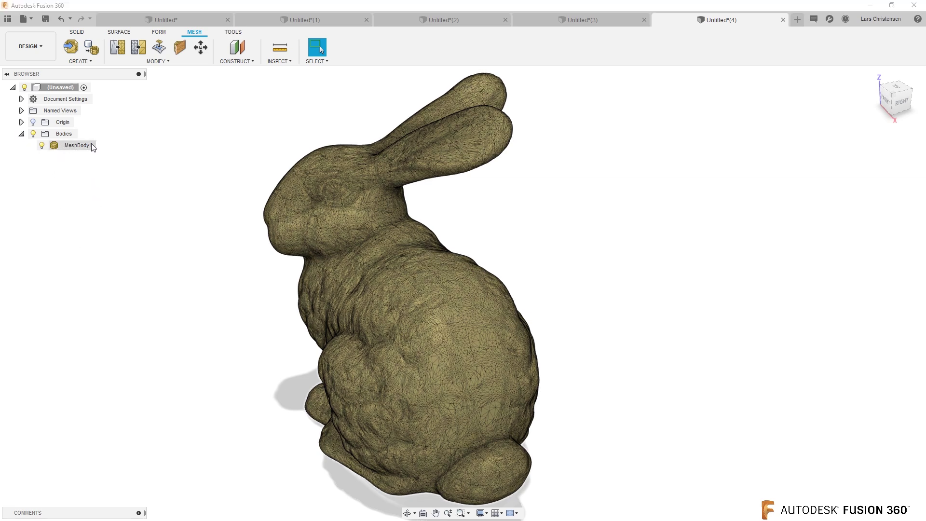
right_click(87, 147)
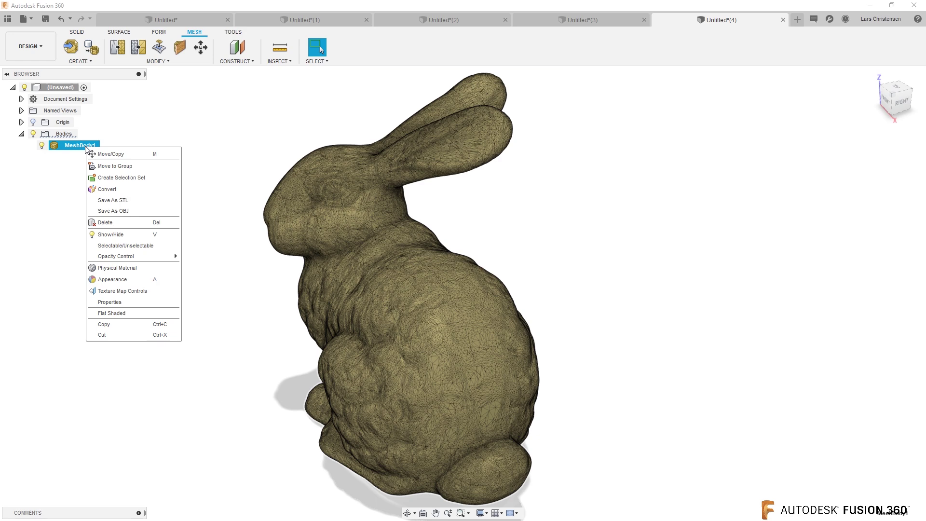
click(178, 145)
scroll(277, 214, down, 3)
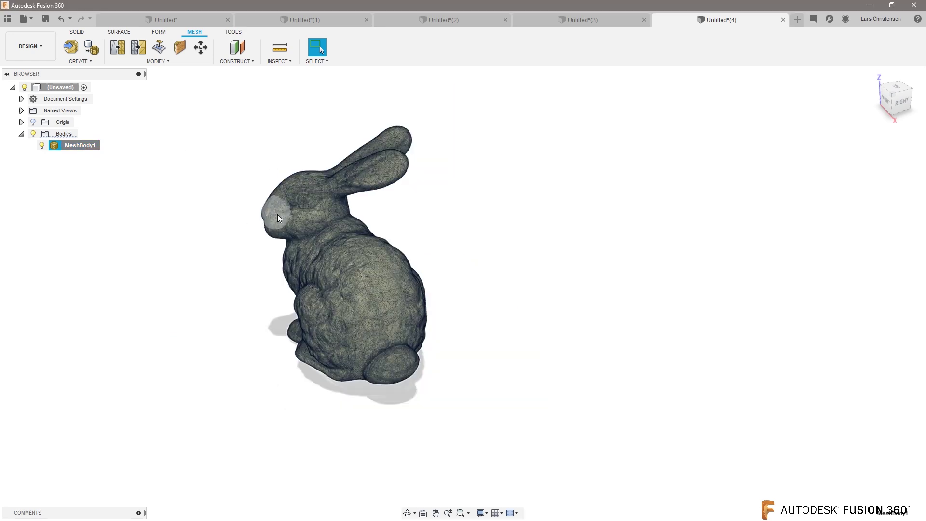
right_click(172, 283)
click(186, 135)
Window-select all of the bunny's mesh faces, check which commands apply to them, and clear the selection.
drag(179, 98, 558, 437)
drag(519, 412, 461, 386)
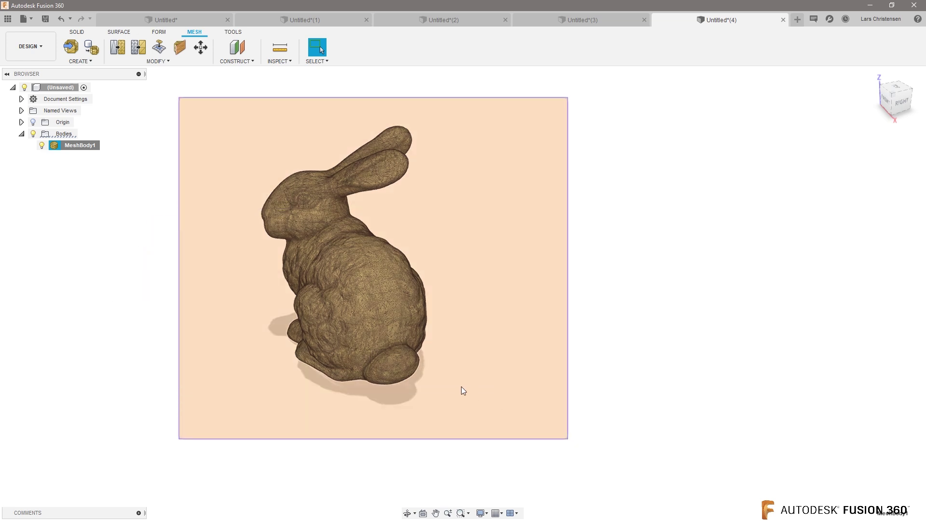
right_click(349, 277)
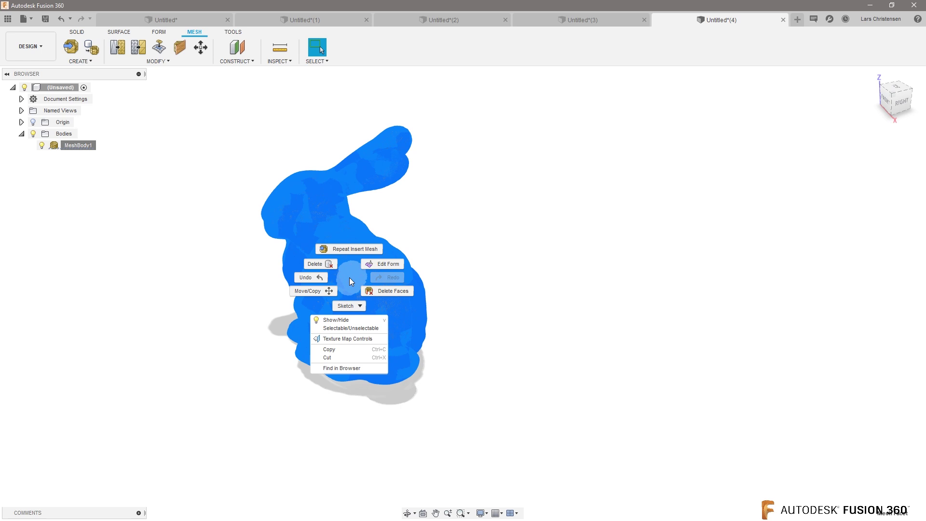
click(192, 357)
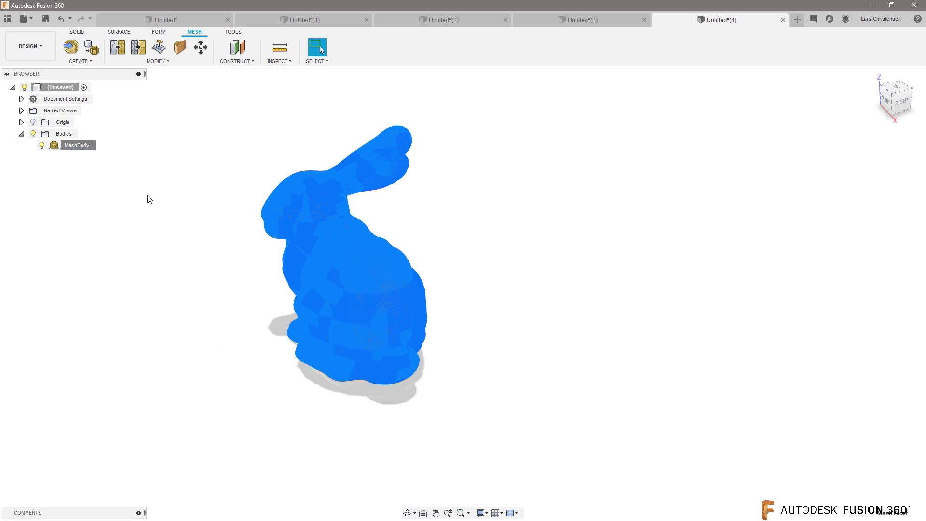
click(77, 32)
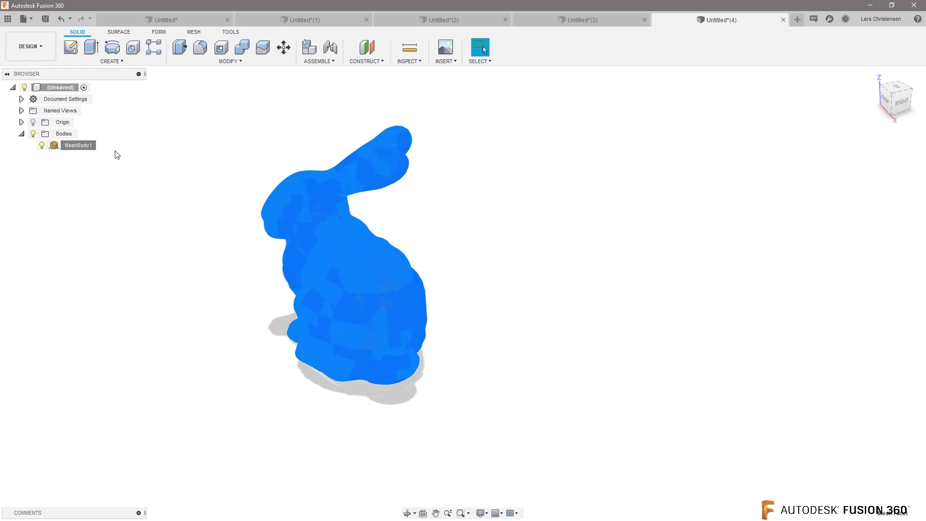
click(175, 265)
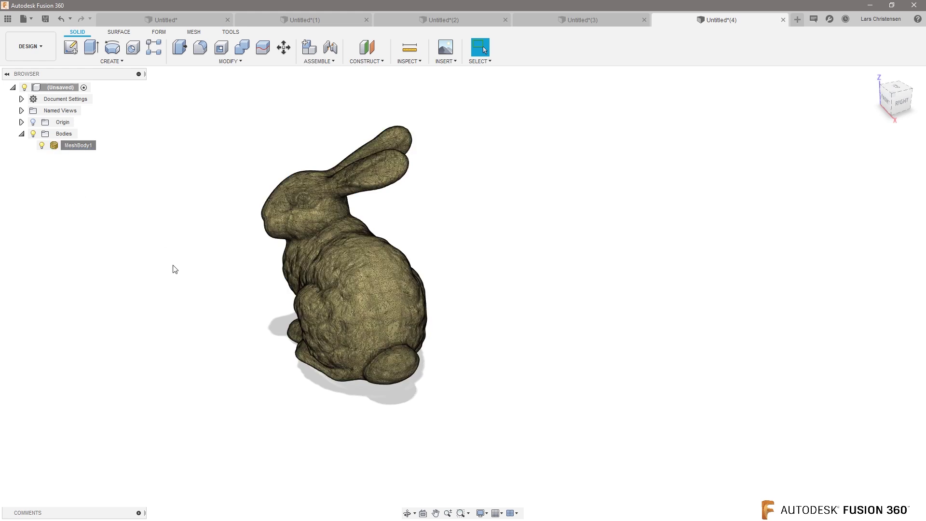
Try to convert the bunny's full-resolution mesh body to a BRep as a new body.
right_click(82, 148)
click(174, 108)
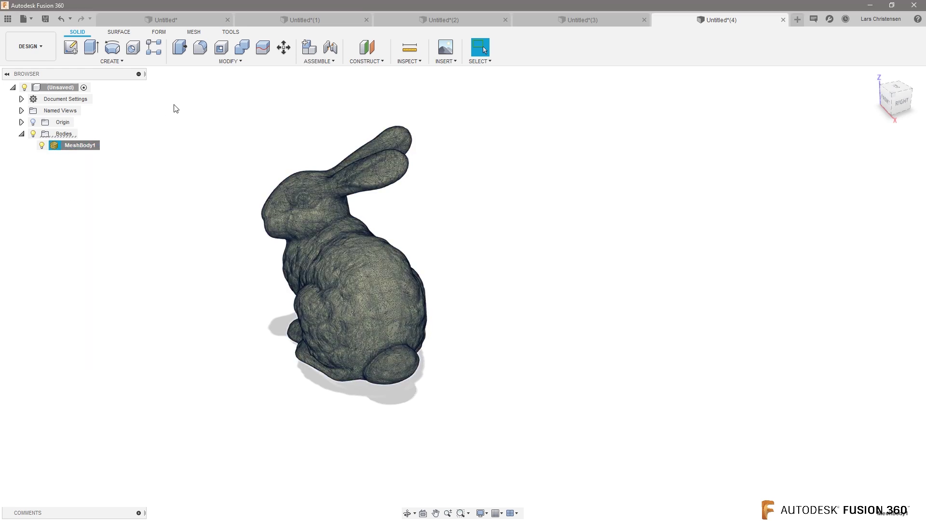
click(195, 32)
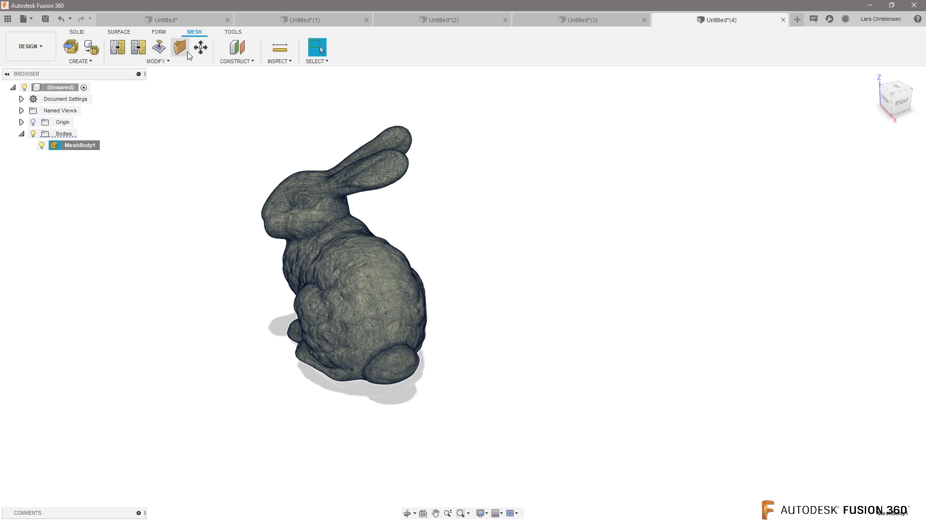
click(76, 32)
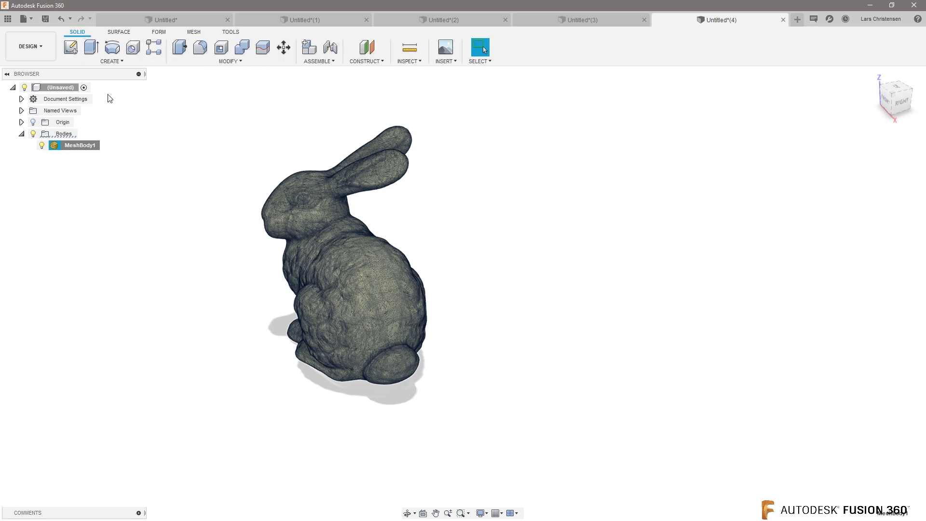
right_click(75, 145)
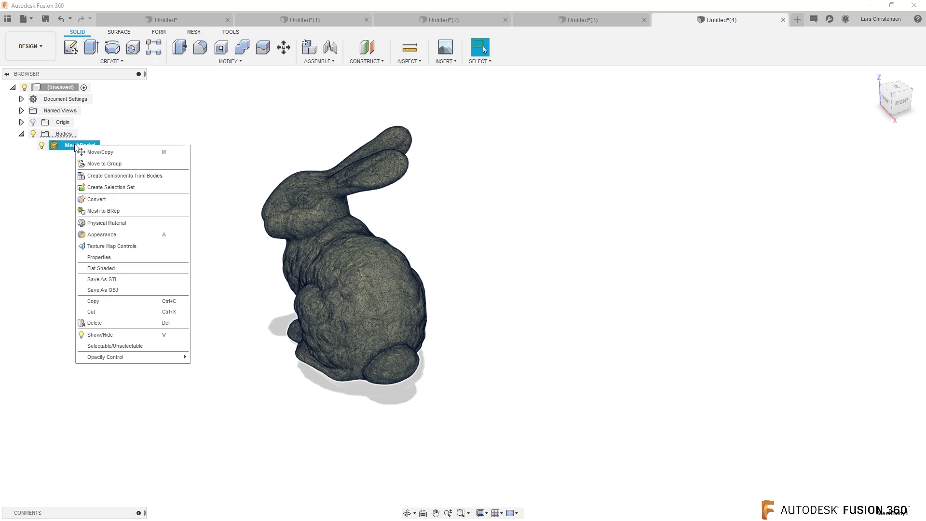
click(107, 213)
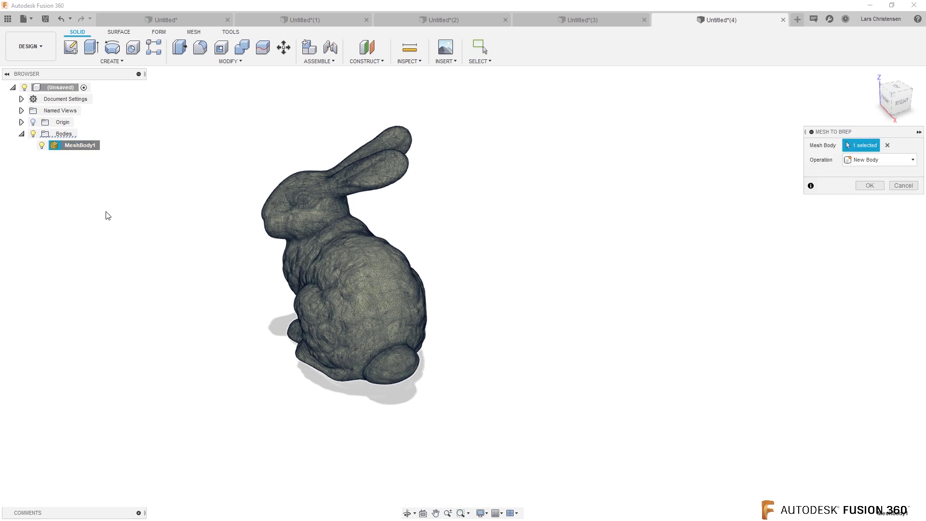
click(864, 185)
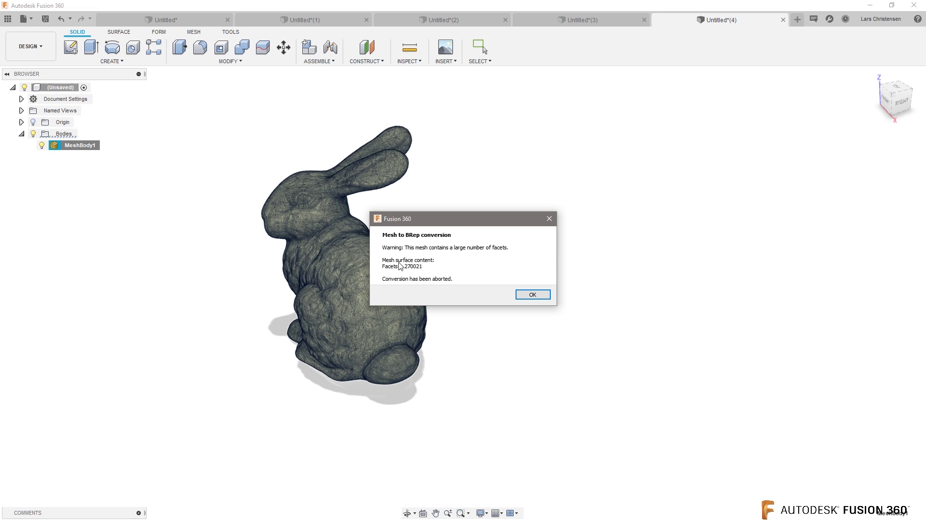
click(533, 295)
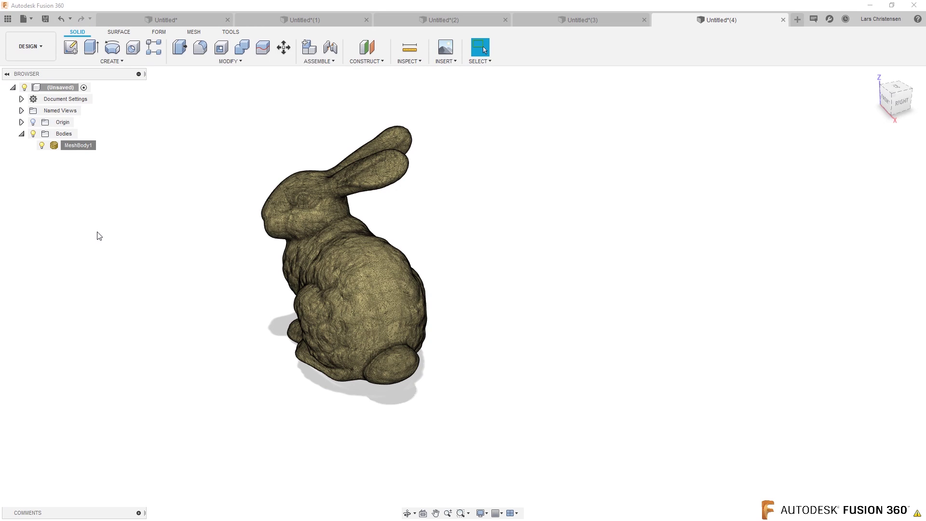
Reduce the whole bunny mesh with Face Count as the target, set to 49000 faces.
click(192, 32)
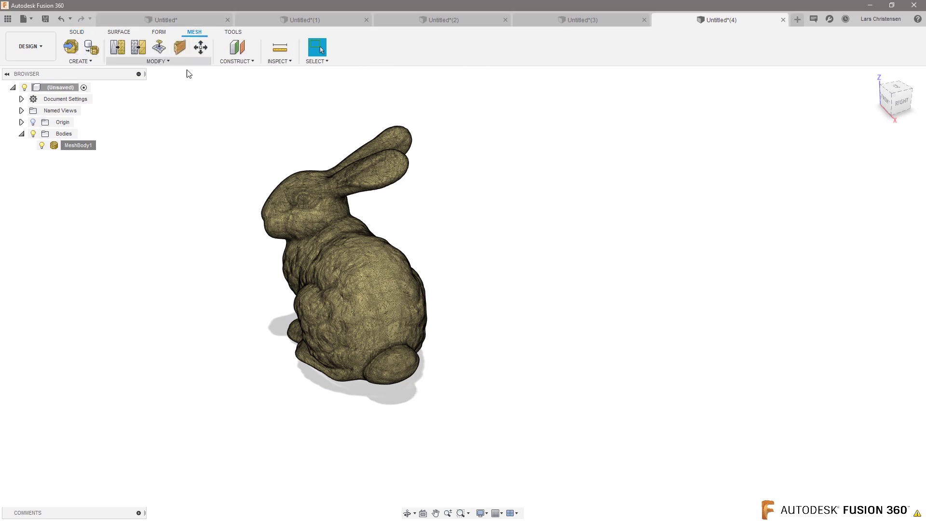
click(149, 63)
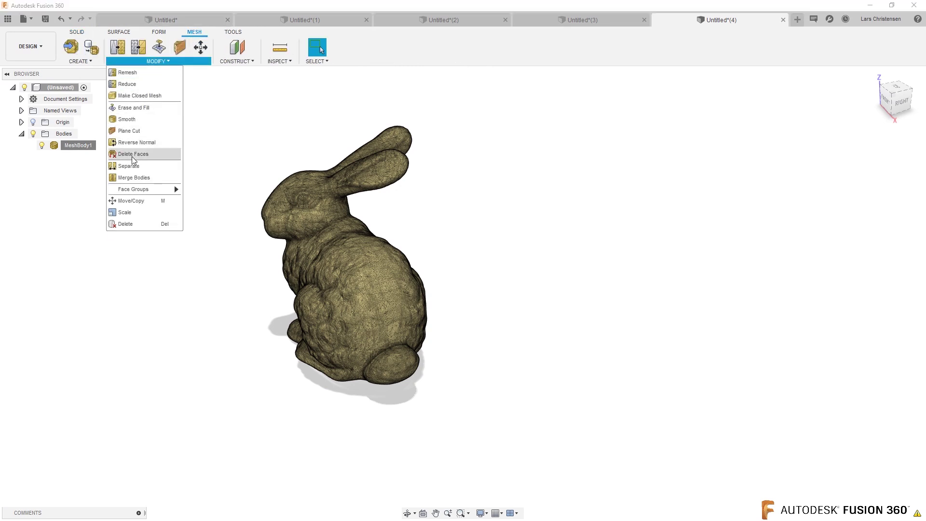
click(143, 84)
drag(195, 95, 525, 464)
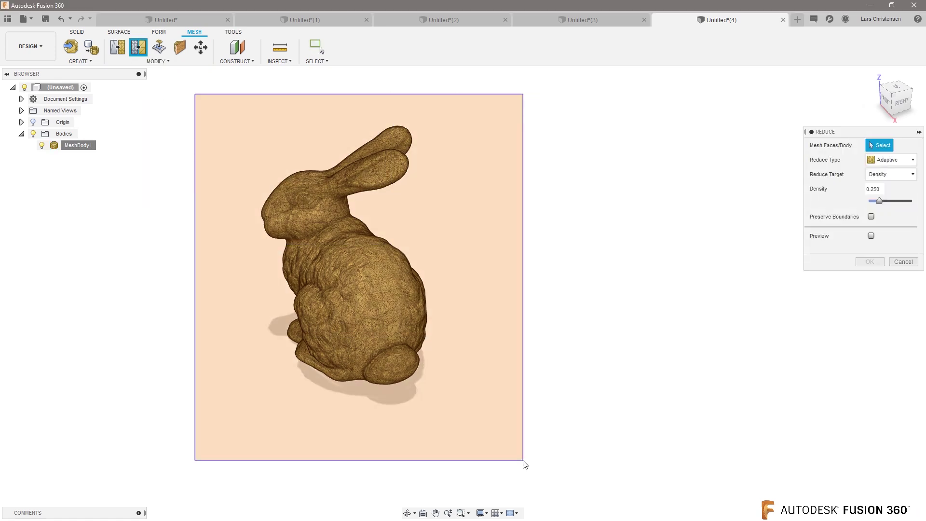
drag(488, 367, 490, 366)
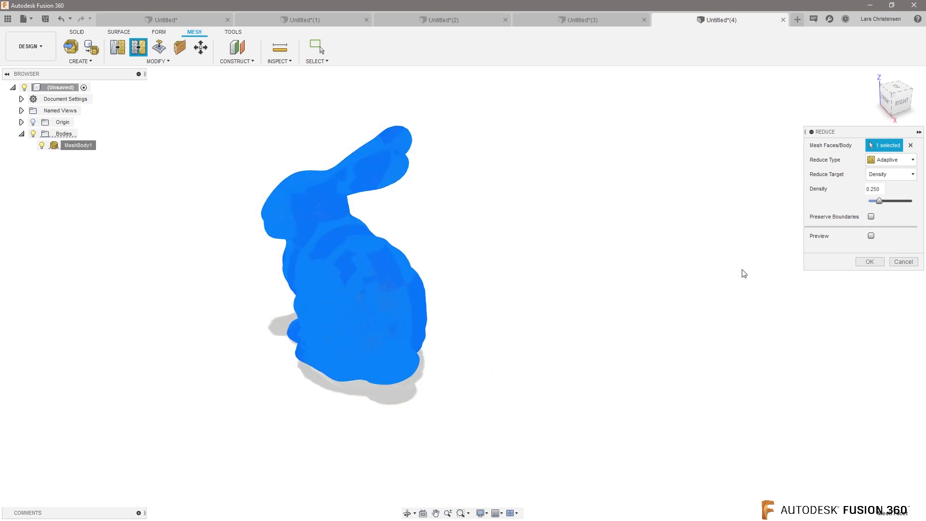
click(884, 174)
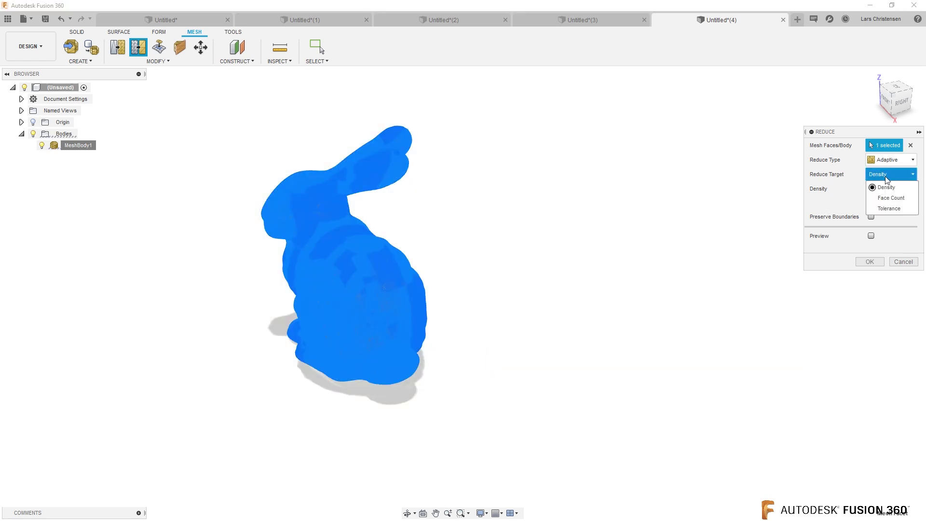
click(889, 196)
drag(879, 192, 831, 194)
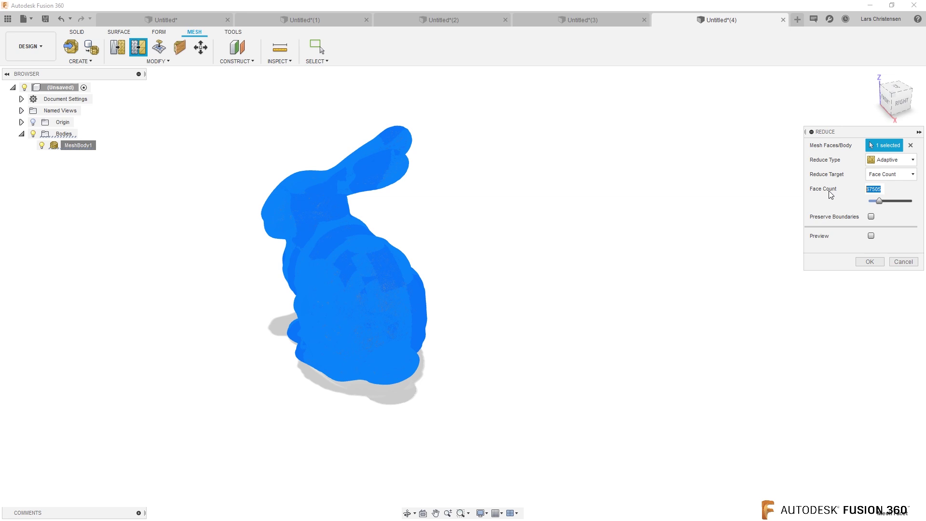
text(4900)
key(Return)
key(Return)
click(871, 260)
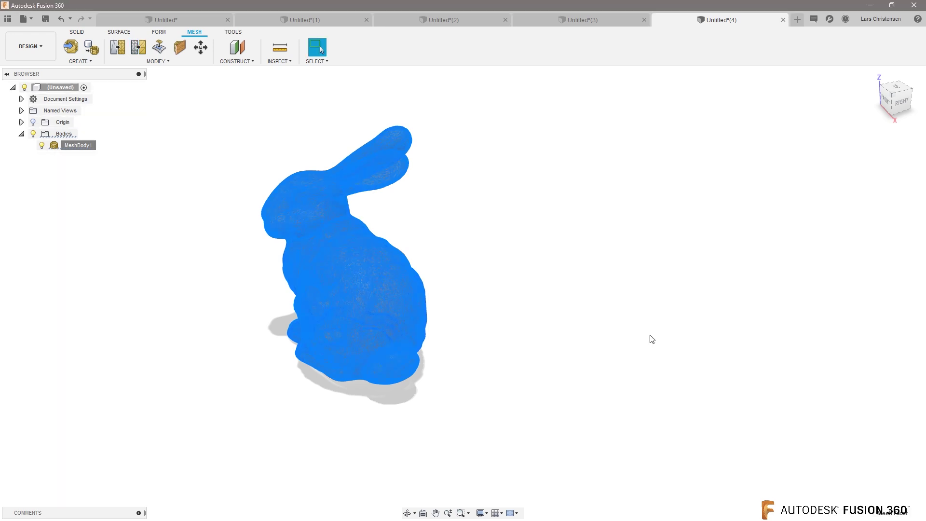
click(628, 341)
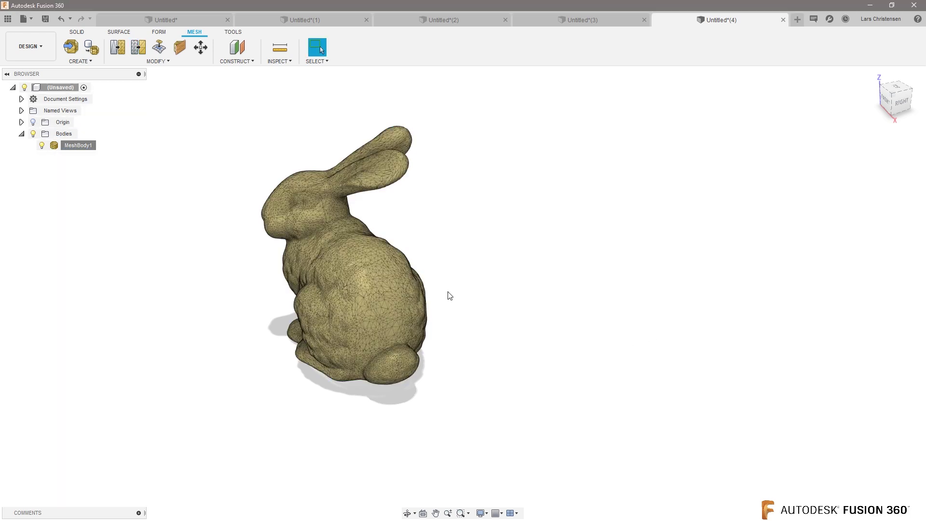
Convert the reduced bunny mesh to a BRep as a new body, proceeding despite the large number of facets.
scroll(355, 254, up, 5)
scroll(357, 260, up, 1)
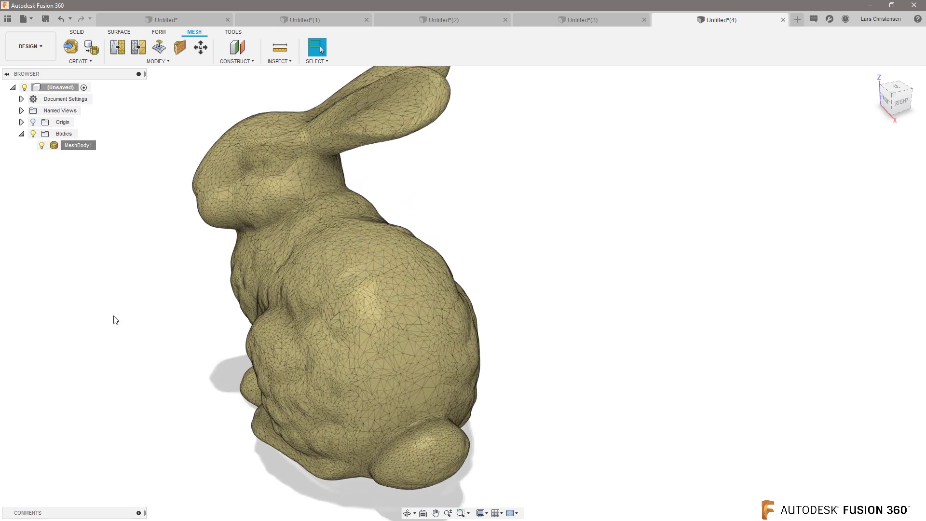
key(F6)
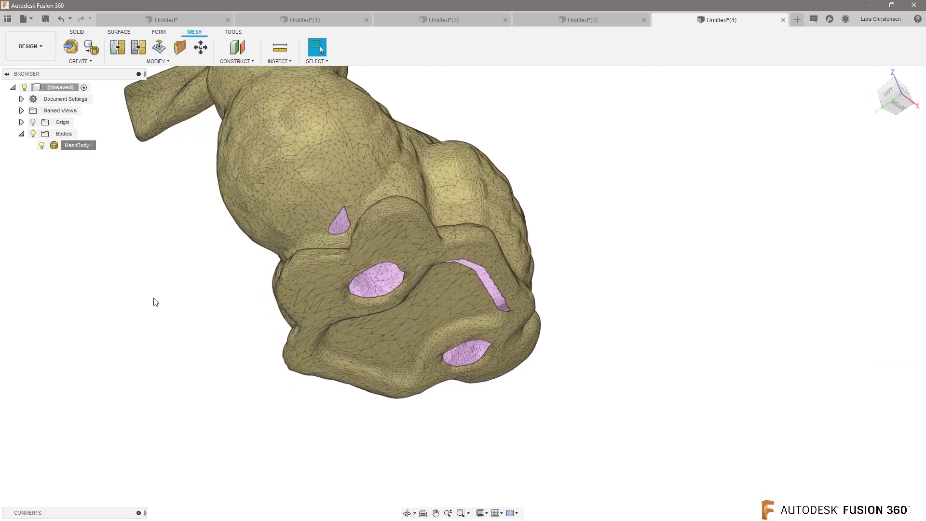
click(513, 374)
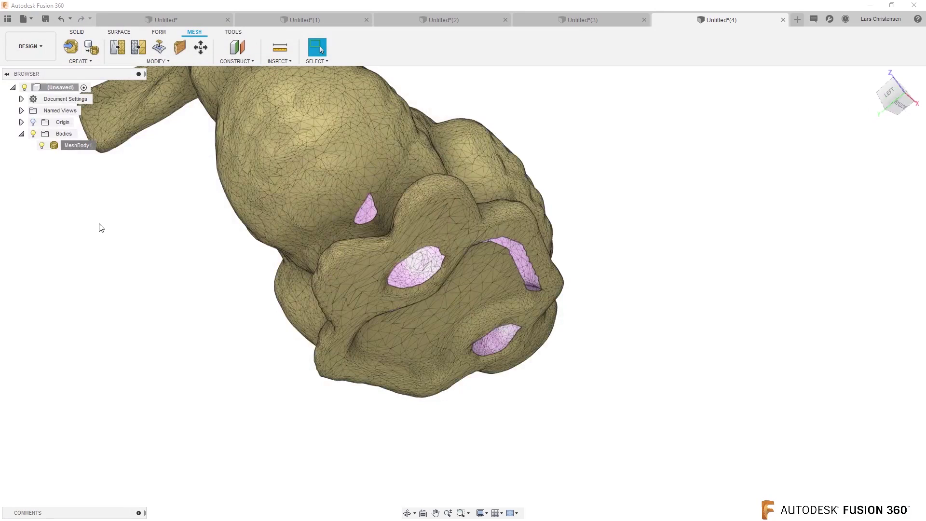
right_click(70, 148)
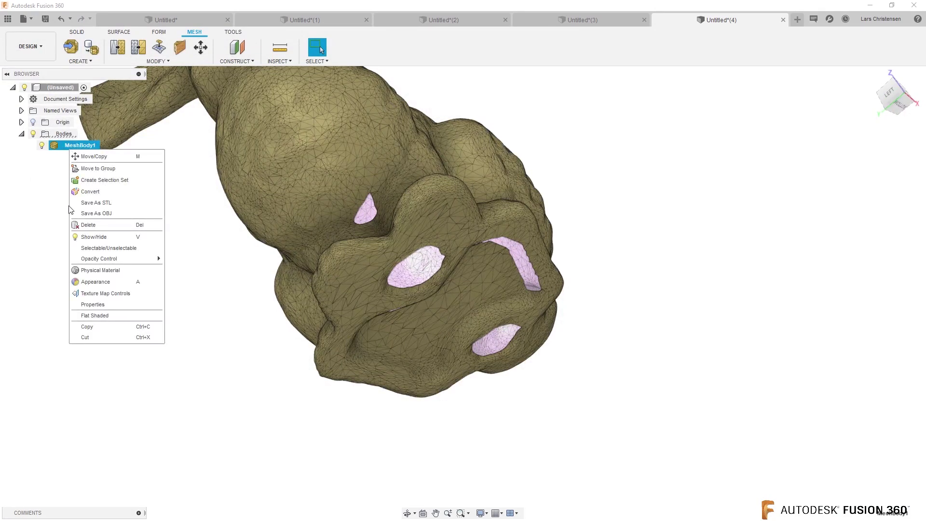
key(Escape)
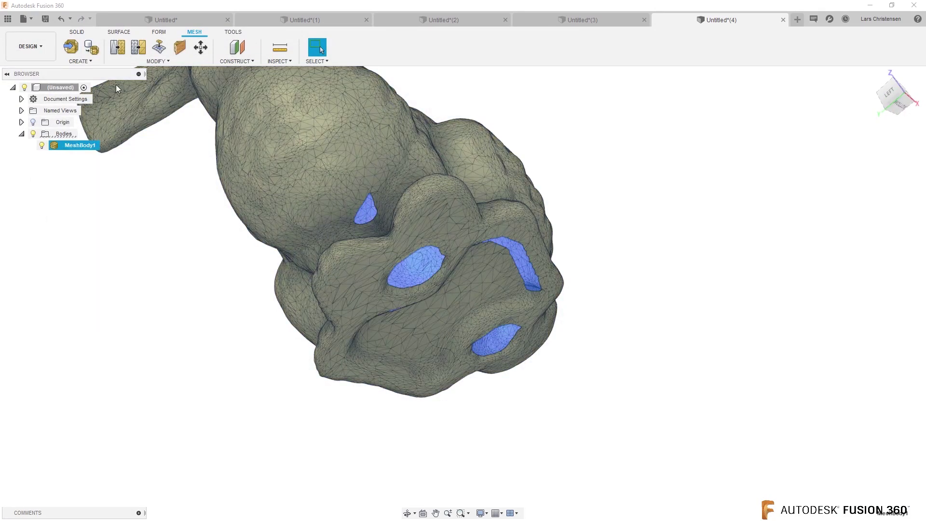
click(77, 32)
right_click(86, 147)
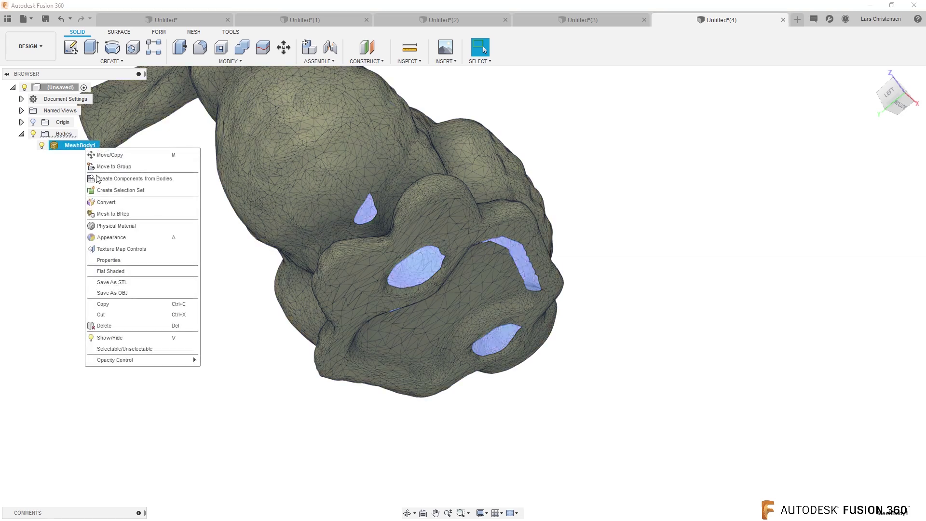
click(111, 214)
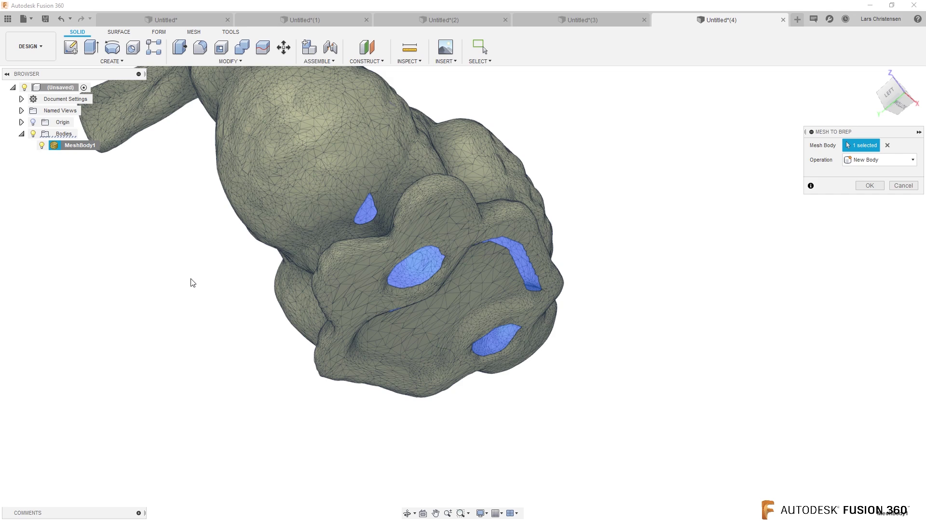
click(869, 186)
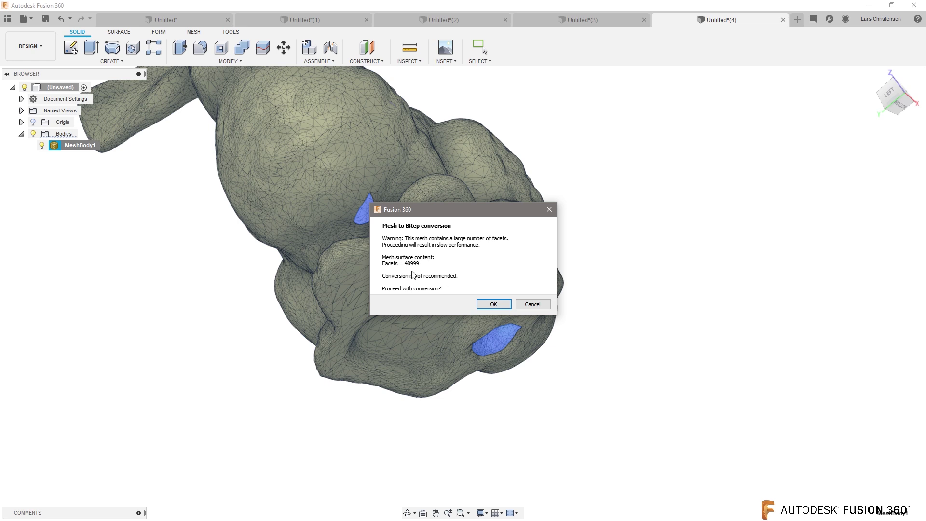
click(493, 304)
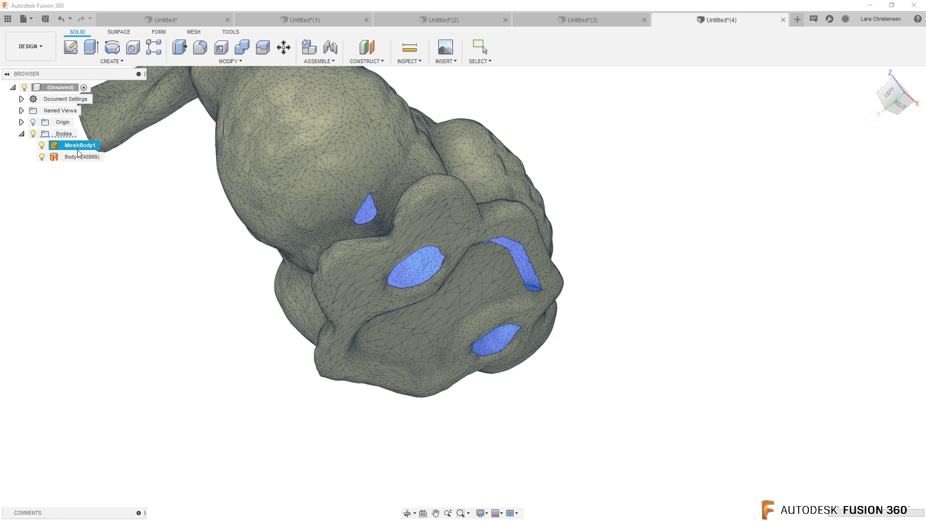
Select the converted BRep body in the design's list of bodies.
key(Escape)
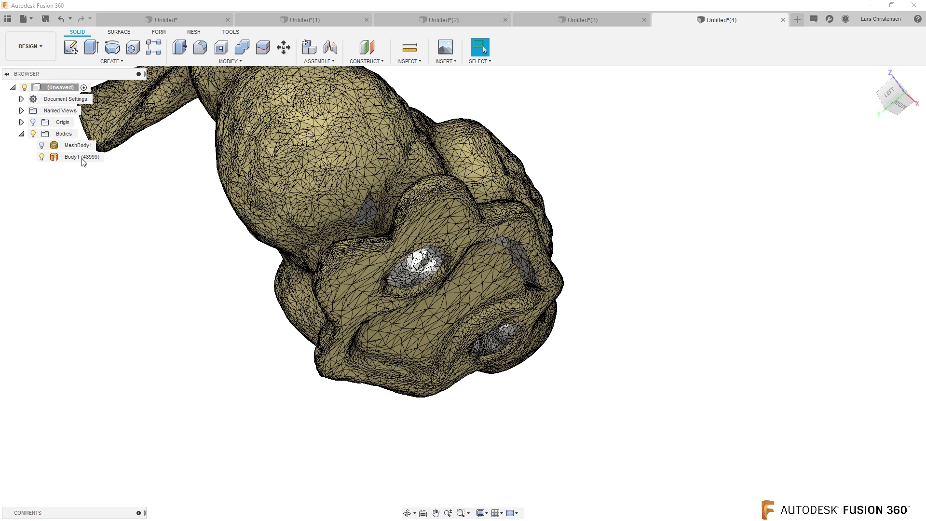
click(82, 158)
key(Escape)
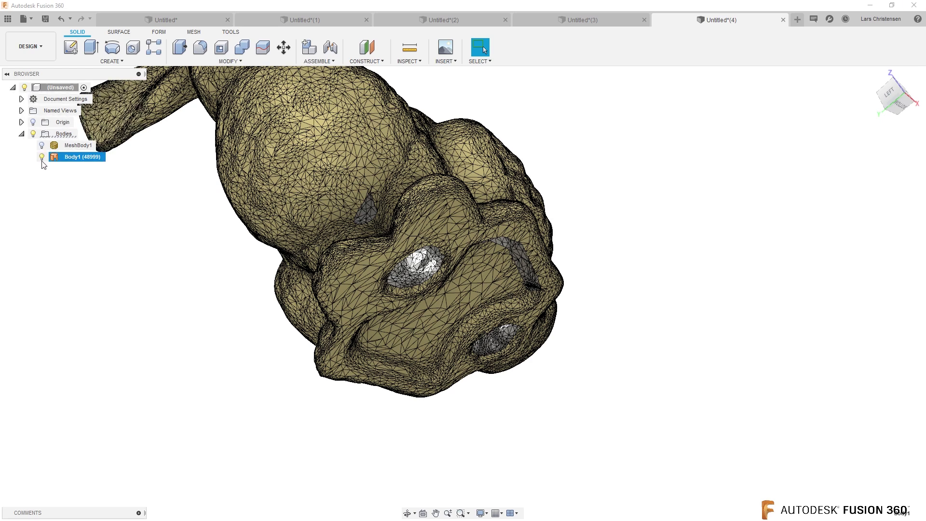
Hide the converted BRep body, show the bunny's mesh body and pick that mesh for a Plane Cut.
click(42, 157)
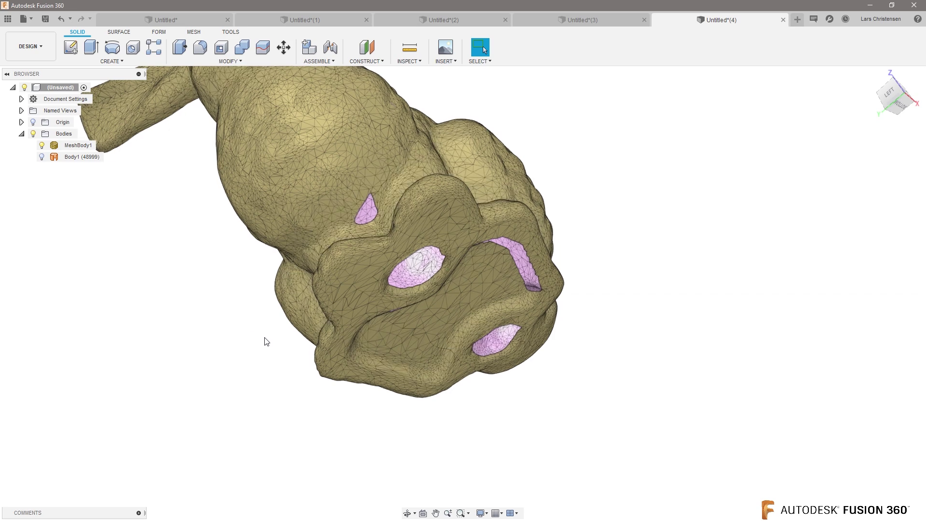
shift+middle_drag(265, 341, 299, 333)
click(194, 32)
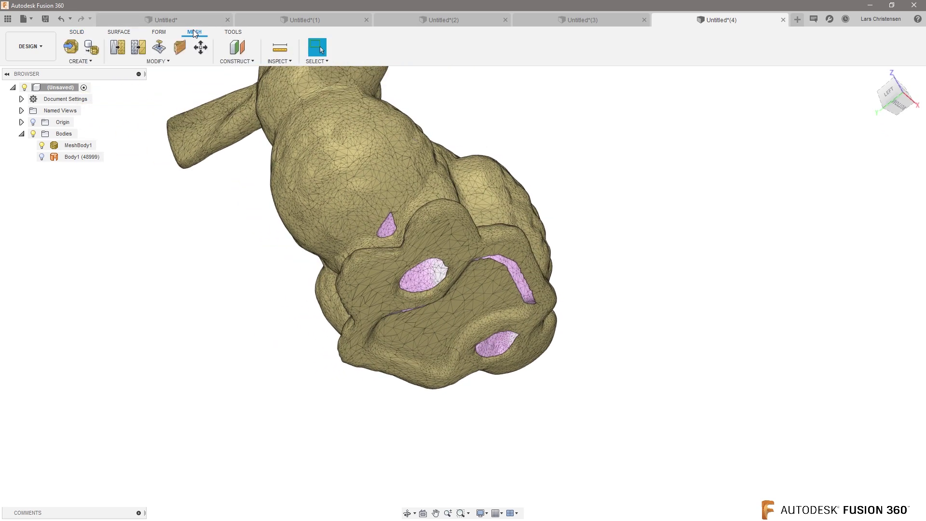
click(154, 63)
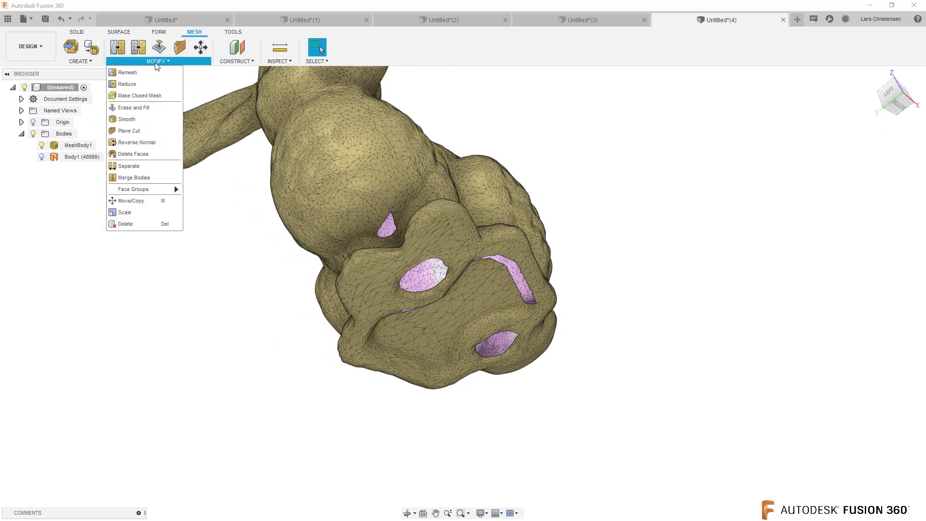
click(142, 131)
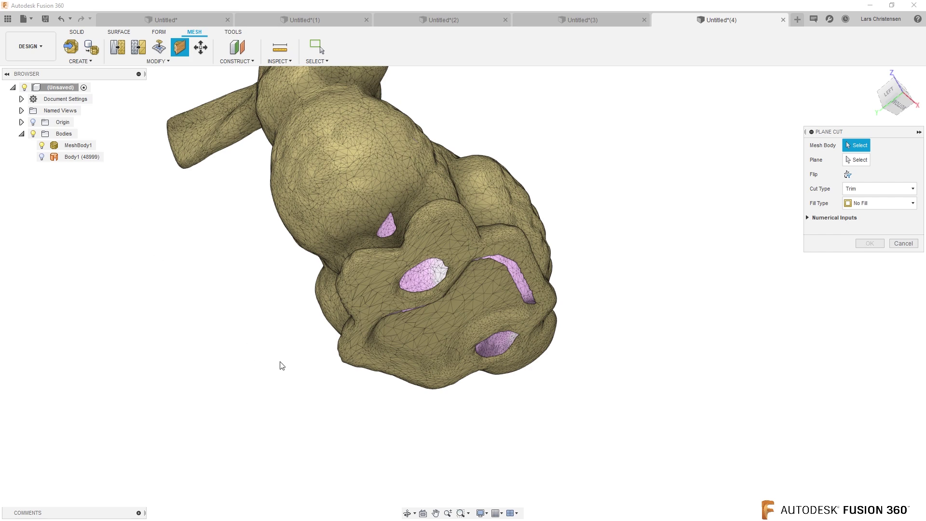
shift+middle_drag(281, 366, 345, 403)
click(353, 163)
Rotate the cutting plane by -90 degrees and position it horizontally just above the open holes in the bunny's base.
shift+middle_drag(386, 312, 213, 166)
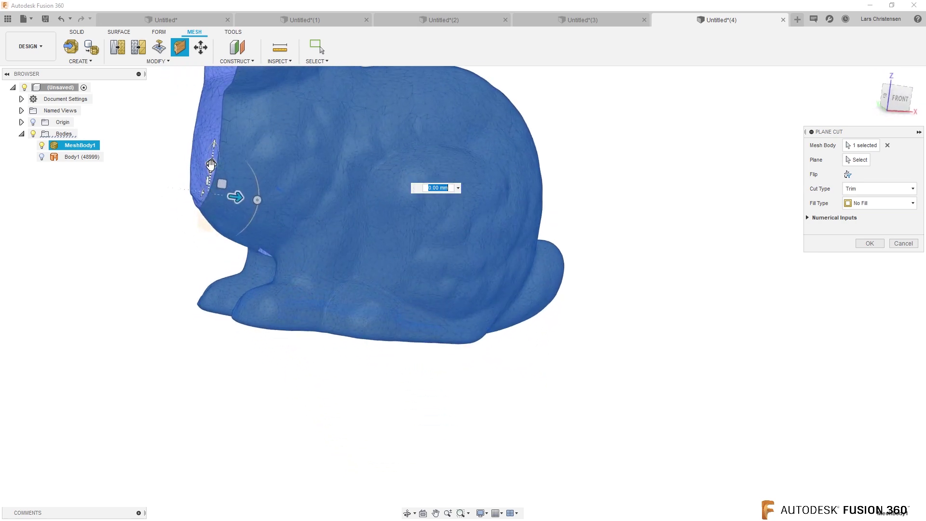
drag(210, 163, 199, 283)
shift+middle_drag(257, 311, 245, 270)
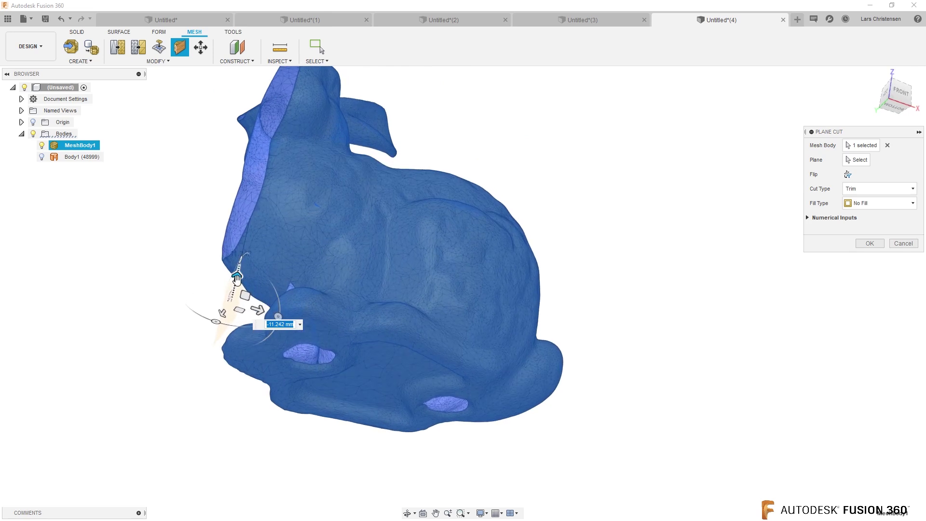
drag(240, 261, 246, 193)
drag(296, 236, 257, 184)
shift+middle_drag(233, 326, 254, 376)
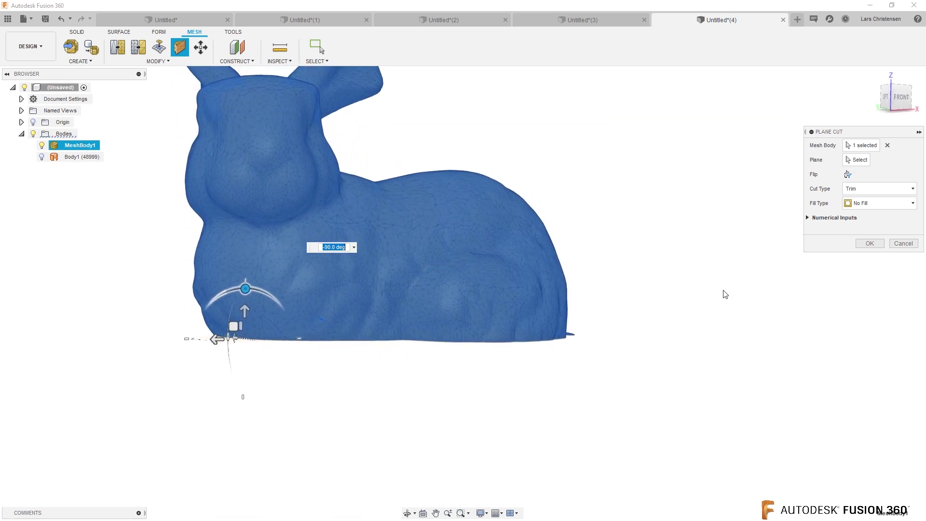
Trim the bunny mesh at the cutting plane with a Uniform fill to close the flat base.
click(868, 203)
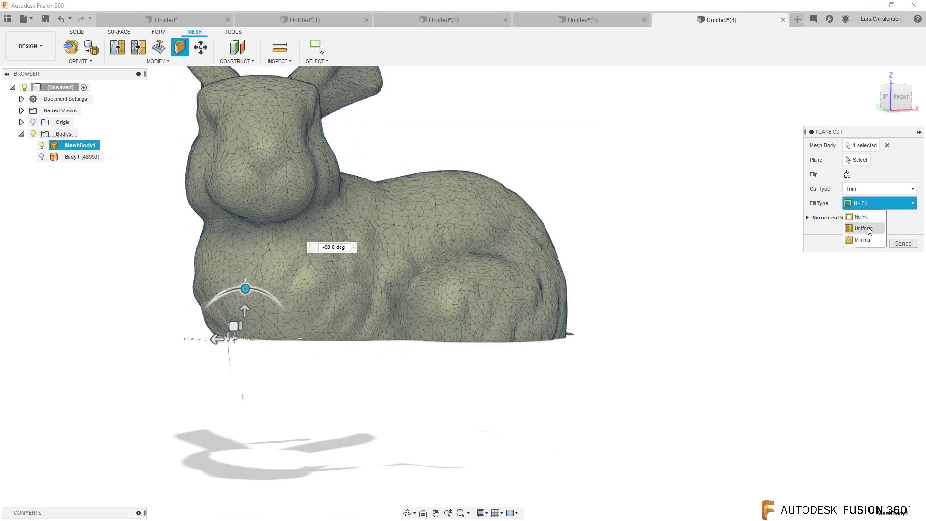
click(868, 229)
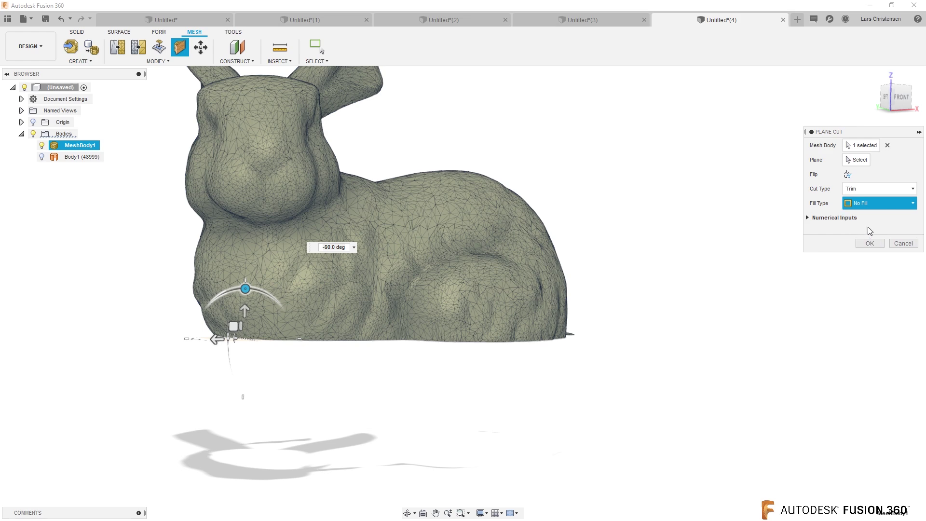
shift+middle_drag(850, 304, 371, 455)
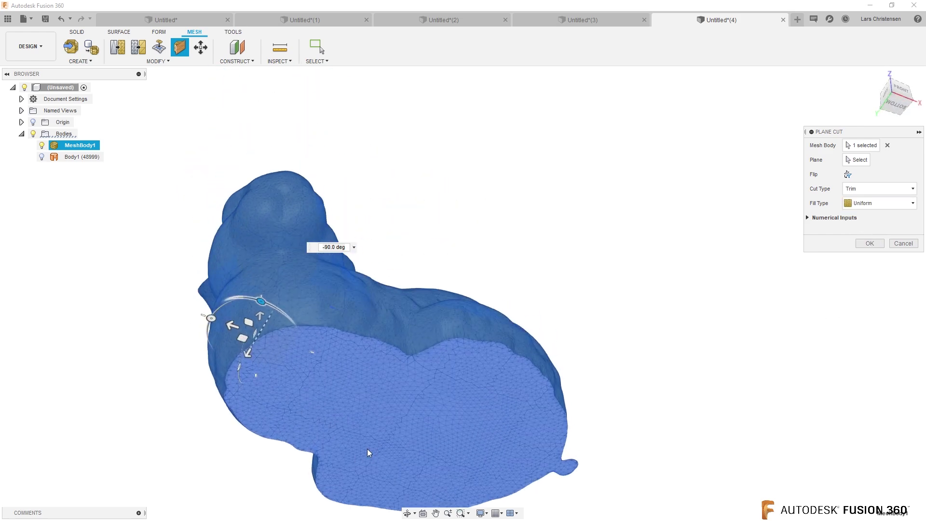
click(868, 243)
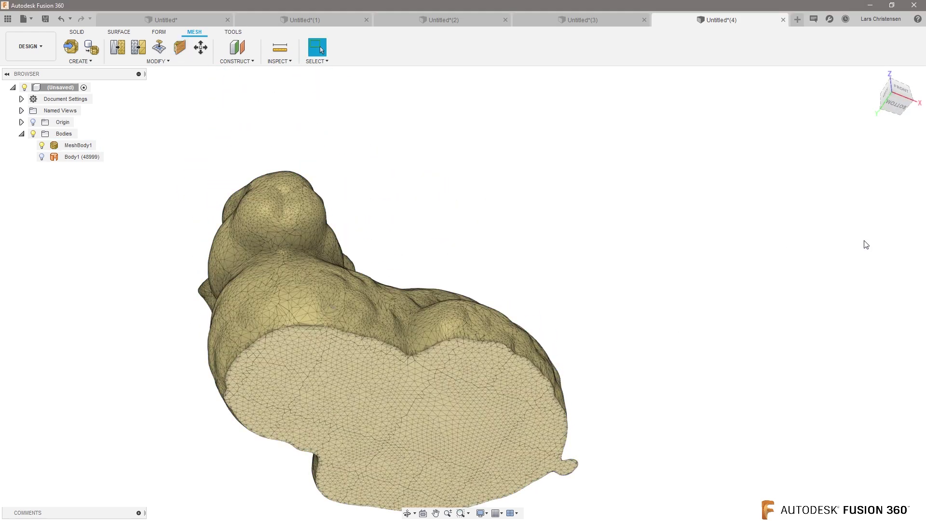
Convert the trimmed bunny mesh to a BRep as a new body, proceeding despite the large number of facets.
shift+middle_drag(378, 480, 106, 131)
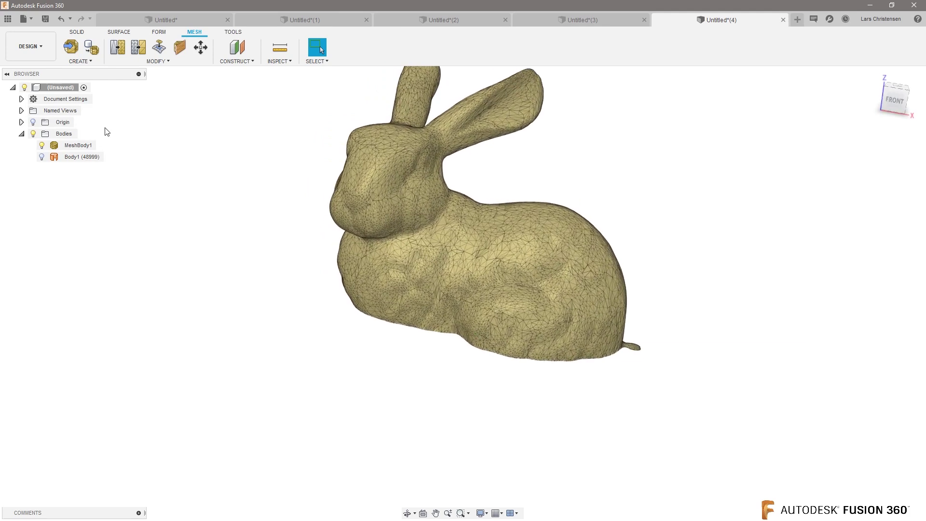
click(76, 32)
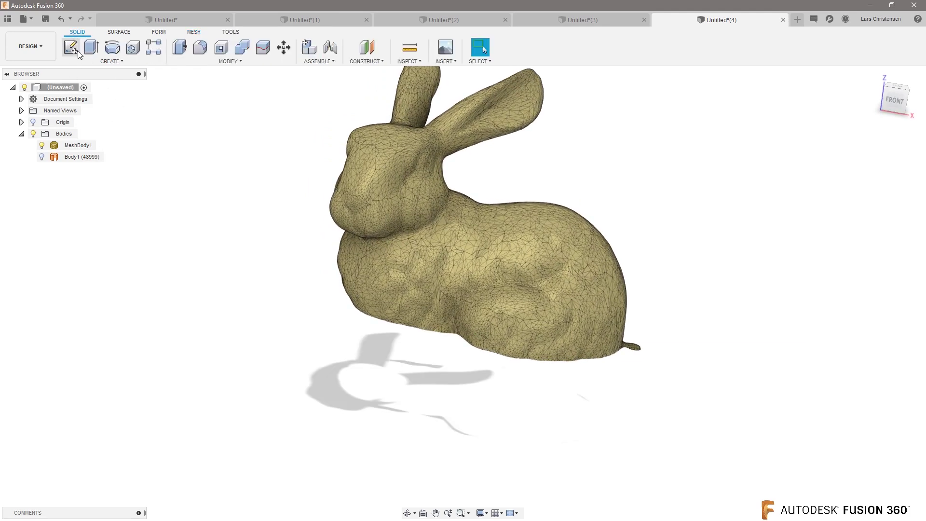
right_click(80, 147)
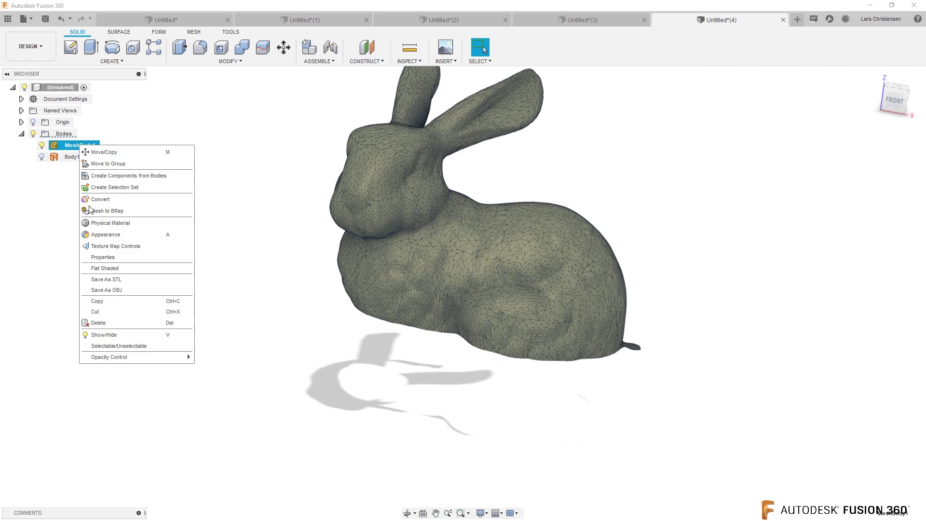
click(107, 211)
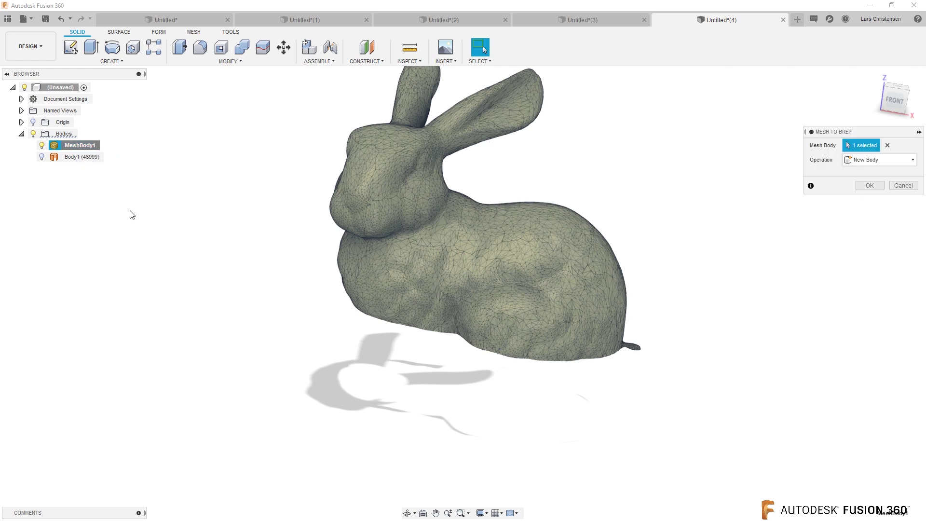
click(869, 186)
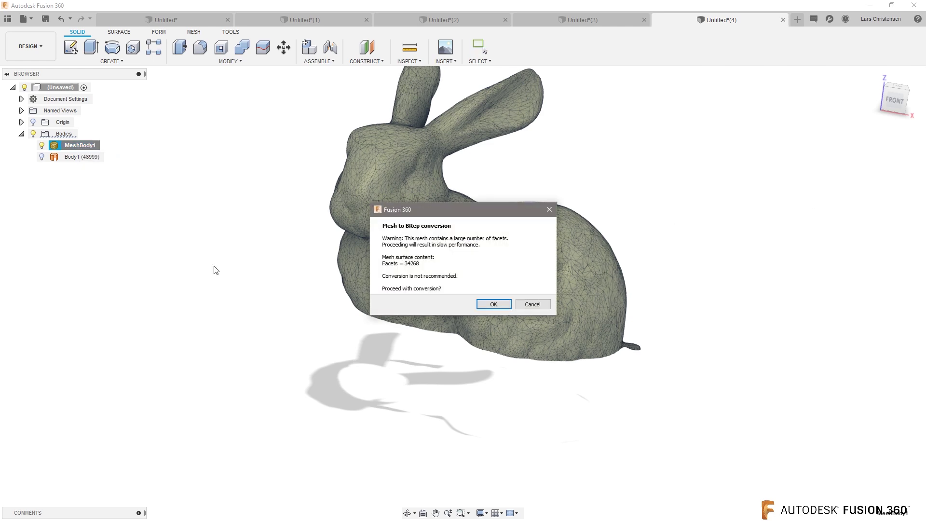
click(494, 306)
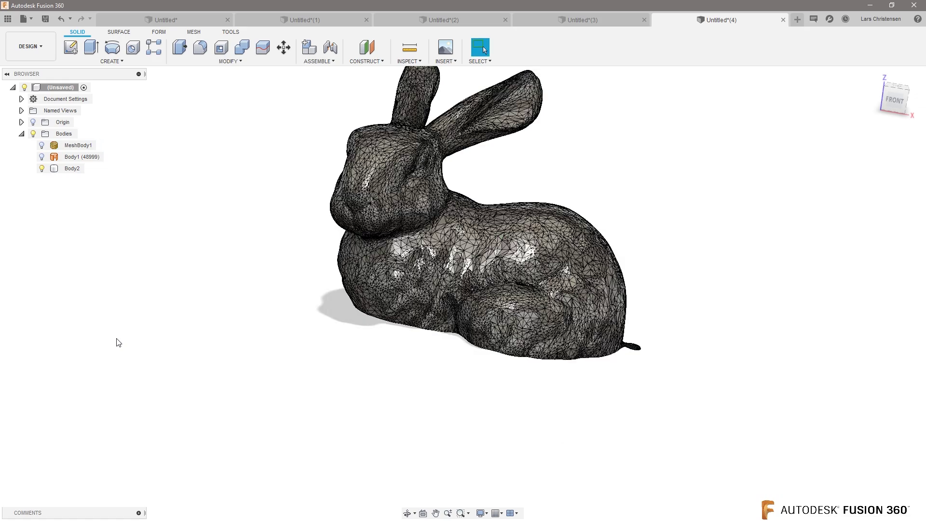
shift+middle_drag(358, 406, 179, 419)
key(F5)
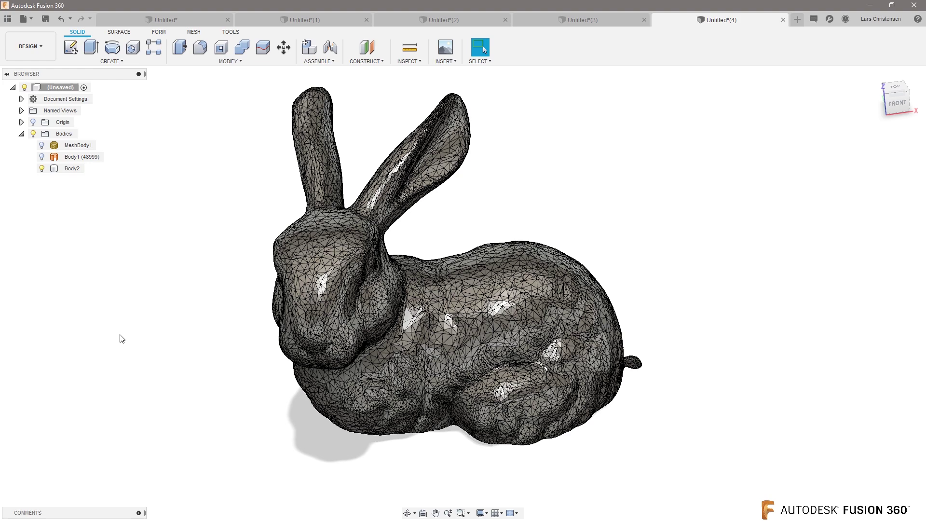
mouse_move(119, 338)
shift+middle_down()
mouse_move(172, 352)
mouse_move(136, 391)
mouse_move(169, 269)
mouse_move(146, 245)
mouse_move(158, 198)
shift+middle_up()
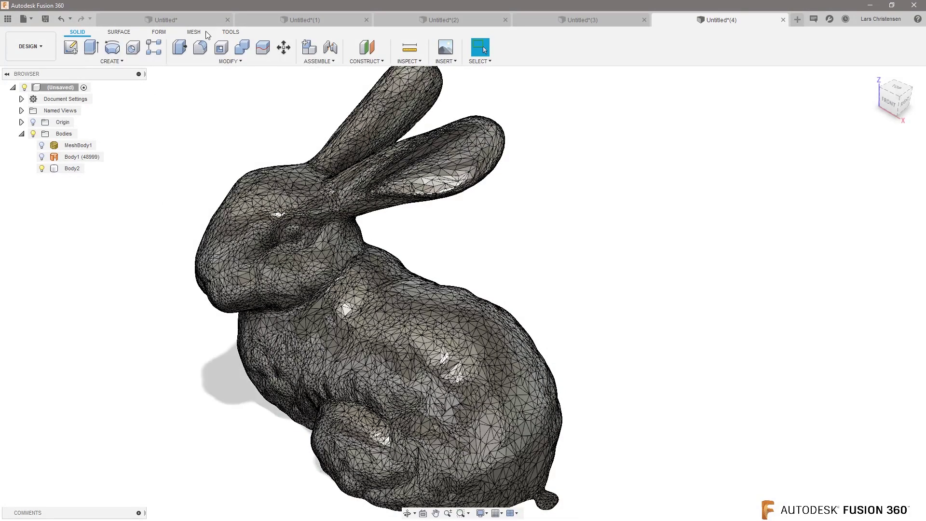
Create a form Cylinder beside the bunny on the plane of a body facet, about 5.185 mm in diameter and 2.592 mm high.
click(159, 32)
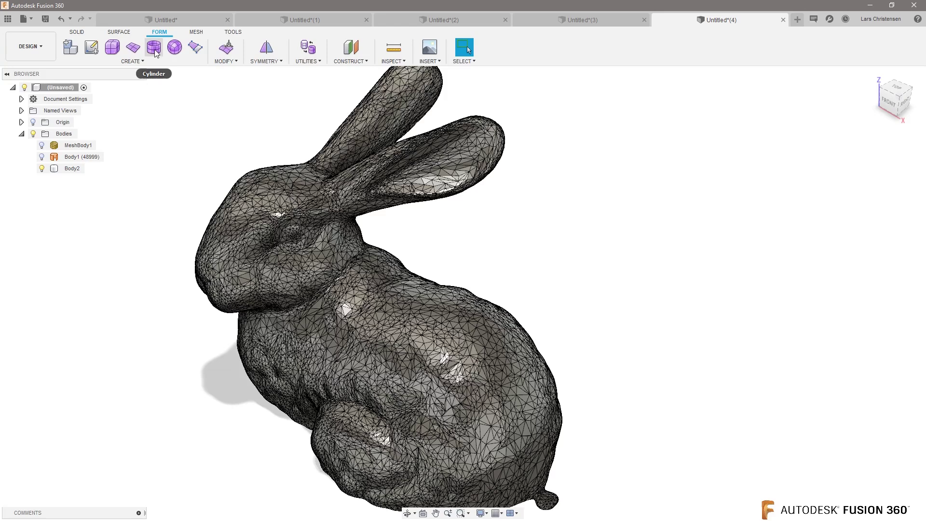
click(155, 48)
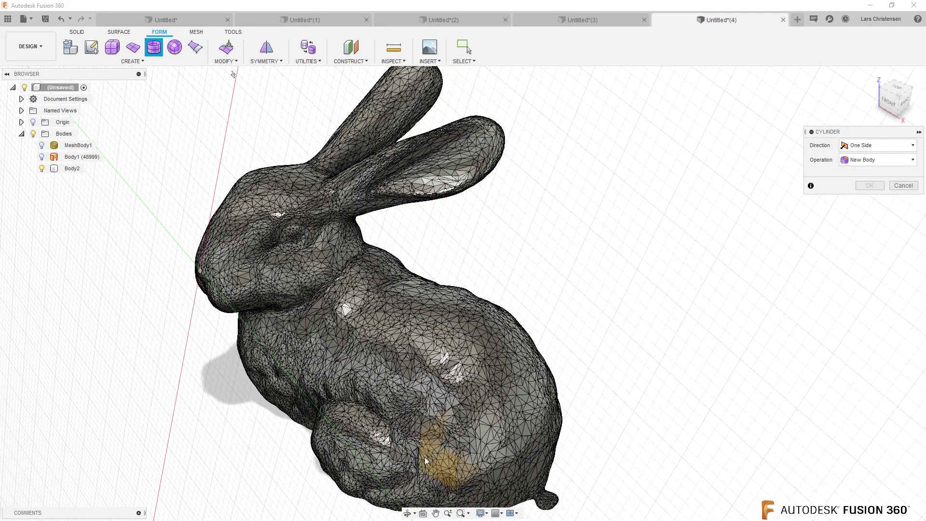
click(434, 437)
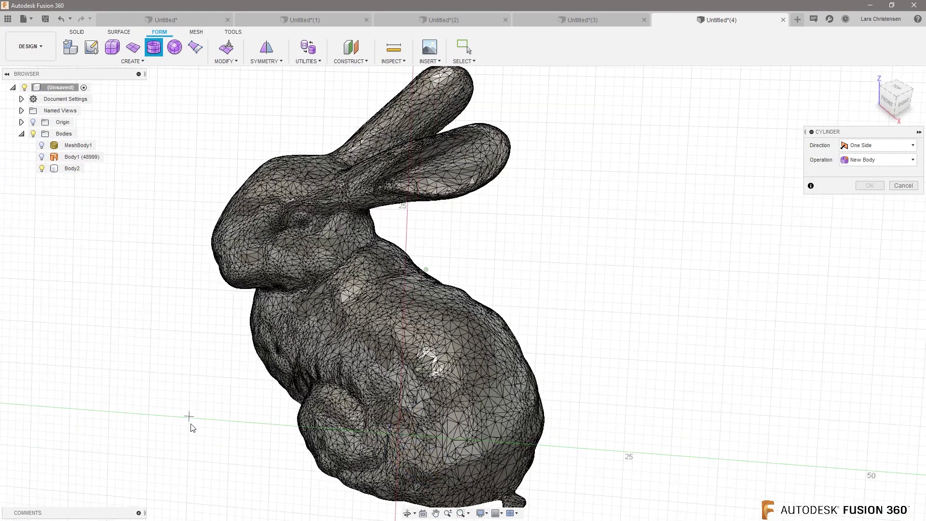
shift+middle_drag(175, 414, 204, 372)
click(204, 379)
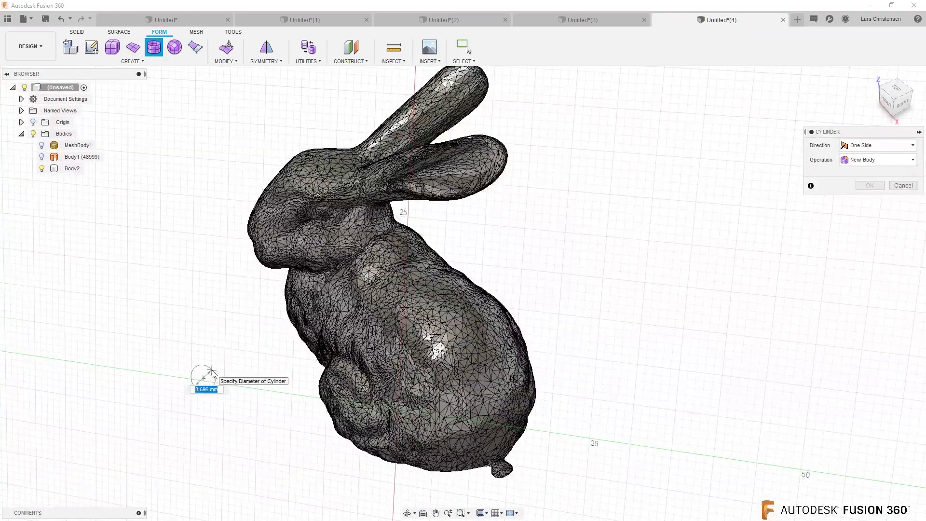
click(215, 370)
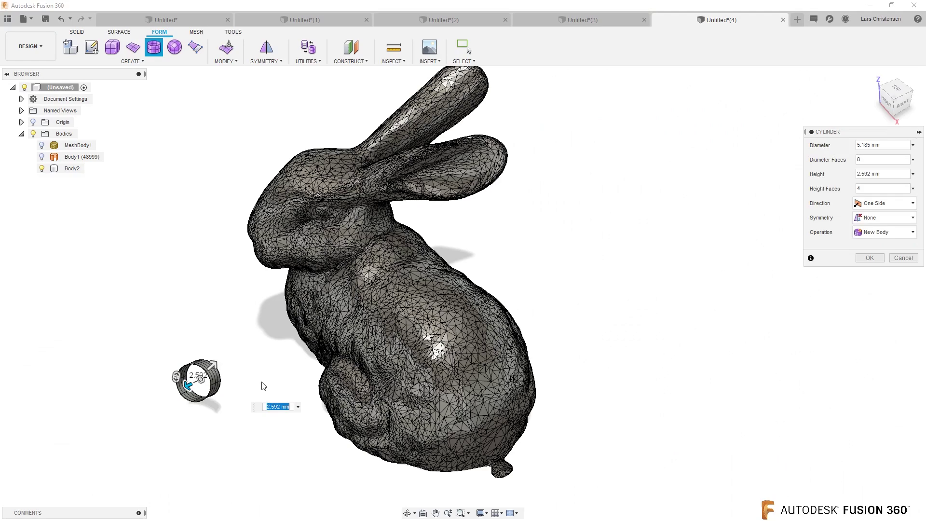
click(870, 258)
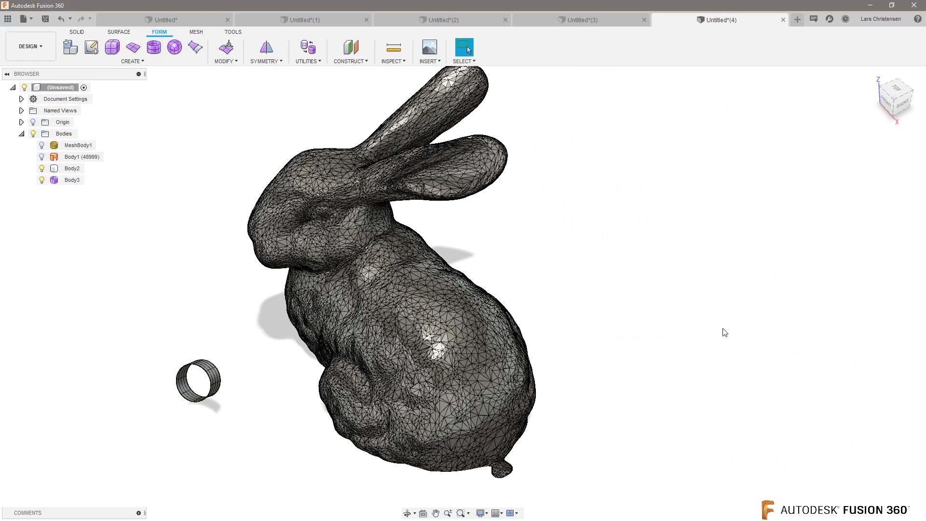
Move the whole form cylinder to the base of the bunny's ear with Edit Form, about 20.161 mm upward and 30.046 mm sideways.
shift+middle_drag(355, 451, 371, 432)
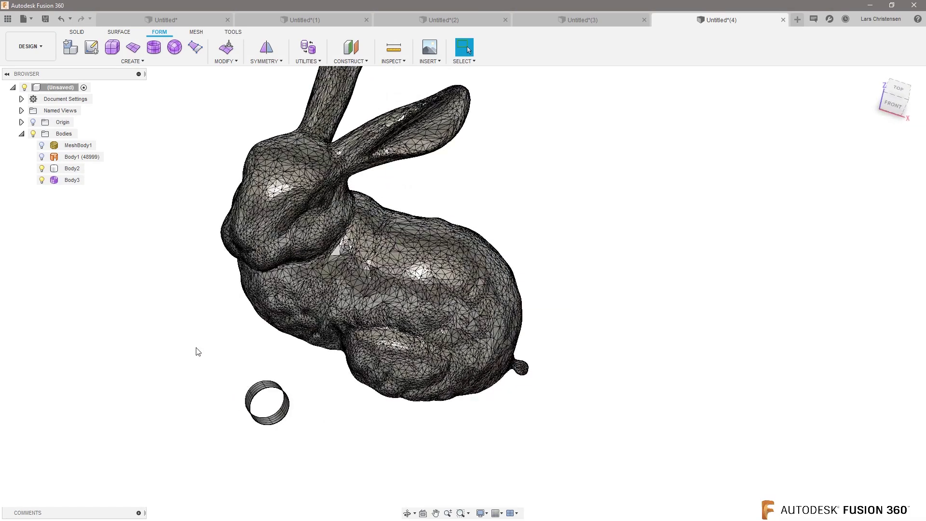
drag(194, 348, 315, 445)
right_click(721, 182)
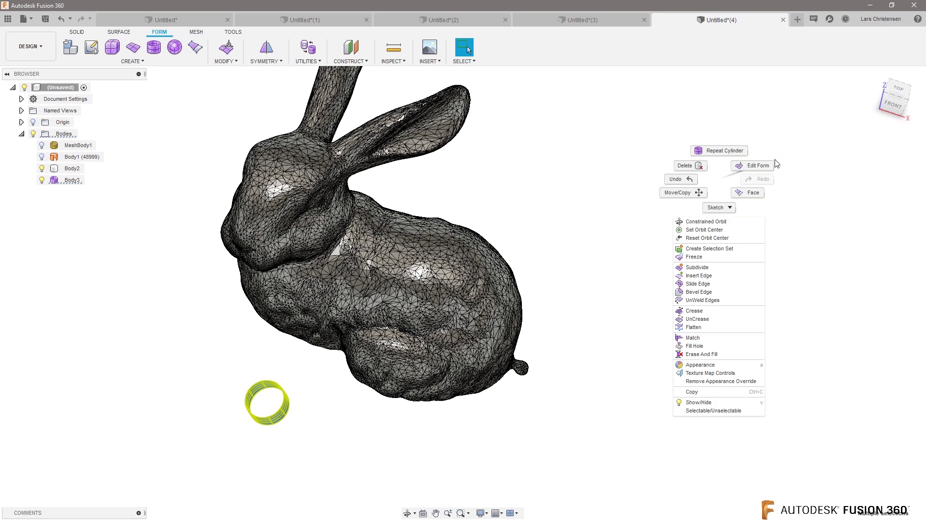
click(757, 166)
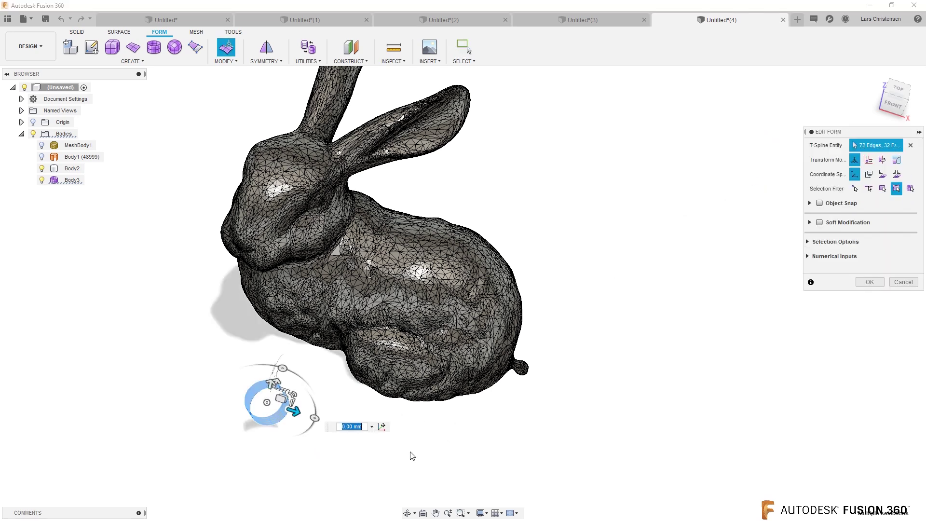
click(893, 103)
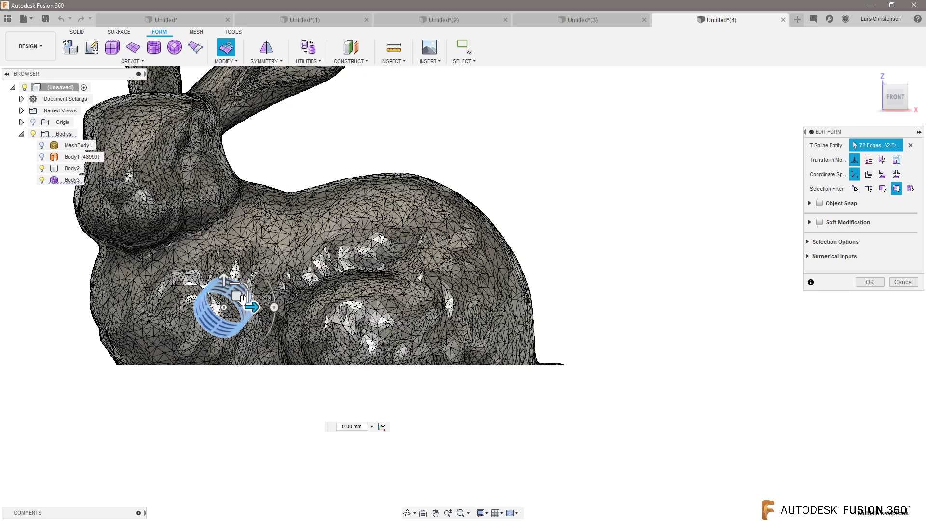
drag(237, 296, 231, 90)
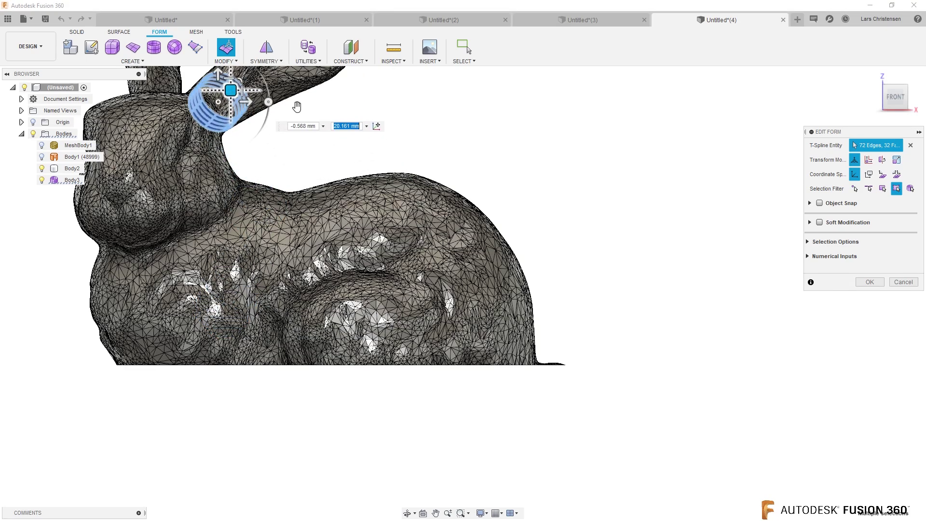
click(915, 99)
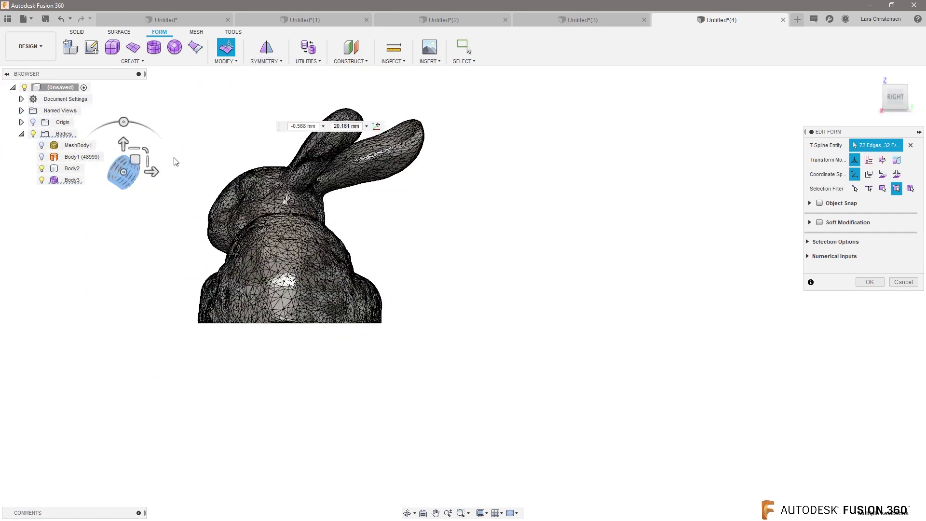
drag(137, 162, 313, 164)
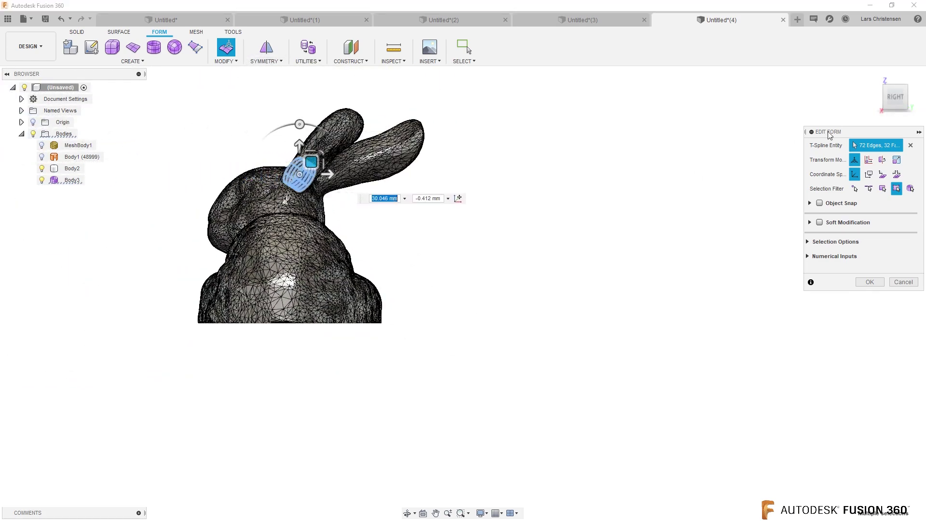
Rotate the form cylinder about -84.7 degrees in the top view to align it with the bunny's ear.
click(897, 83)
scroll(298, 103, up, 4)
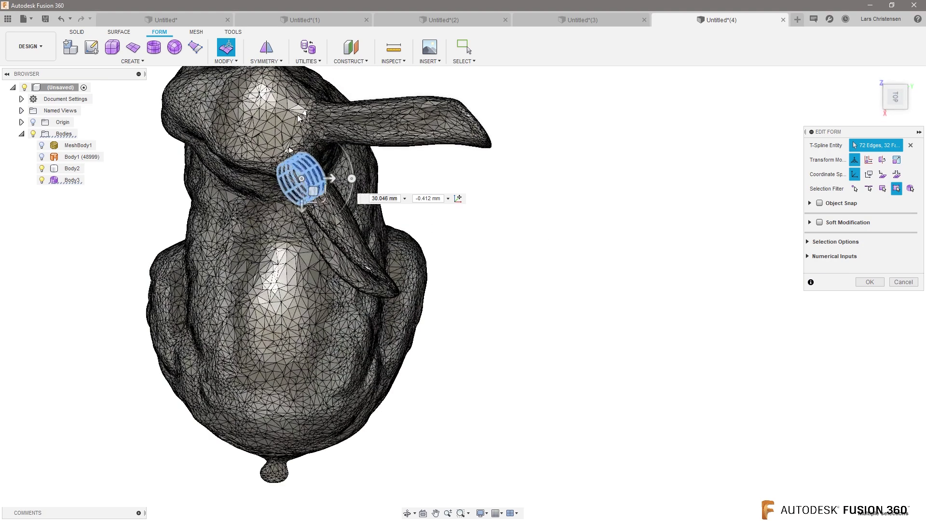
drag(359, 199, 308, 226)
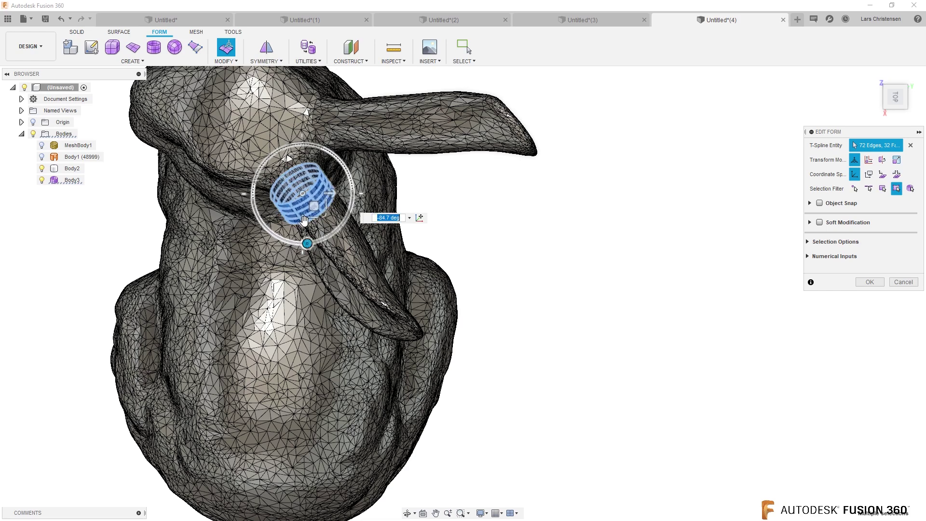
click(878, 99)
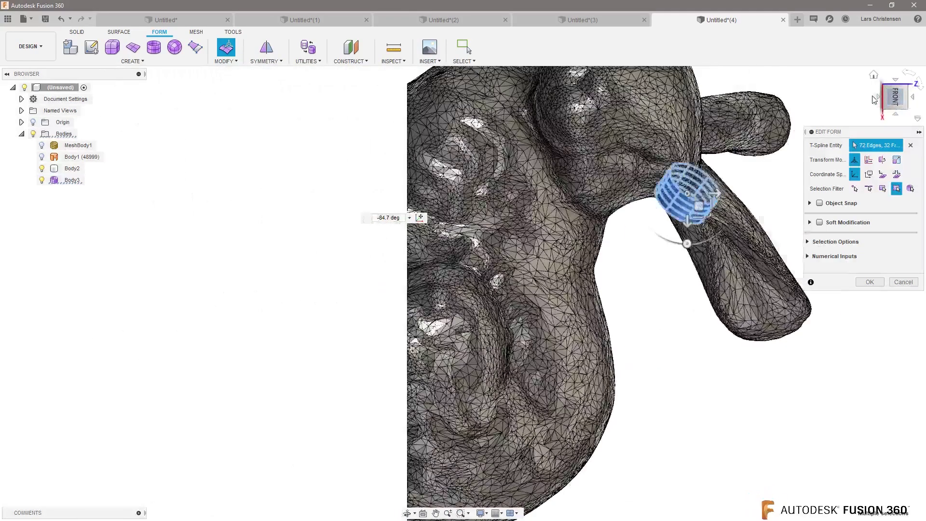
Rotate the whole form cylinder about -77.6 degrees in the view facing the ear, and clear the selection.
drag(688, 243, 741, 205)
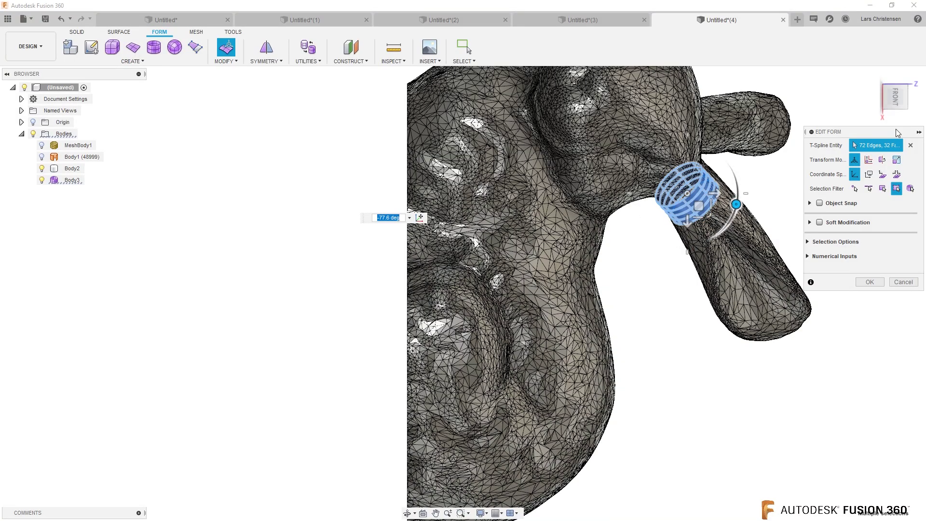
key(F6)
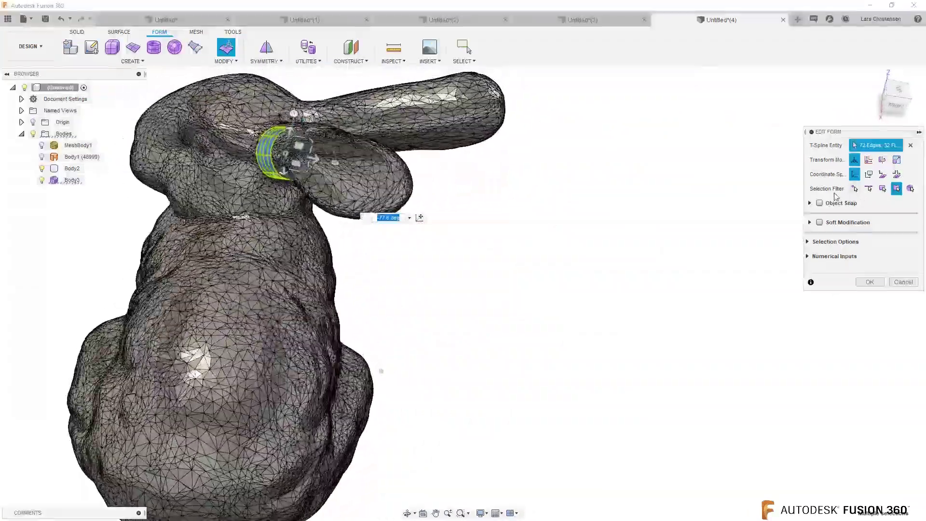
shift+middle_drag(810, 198, 674, 215)
scroll(730, 215, up, 3)
click(682, 228)
shift+middle_drag(728, 232, 416, 198)
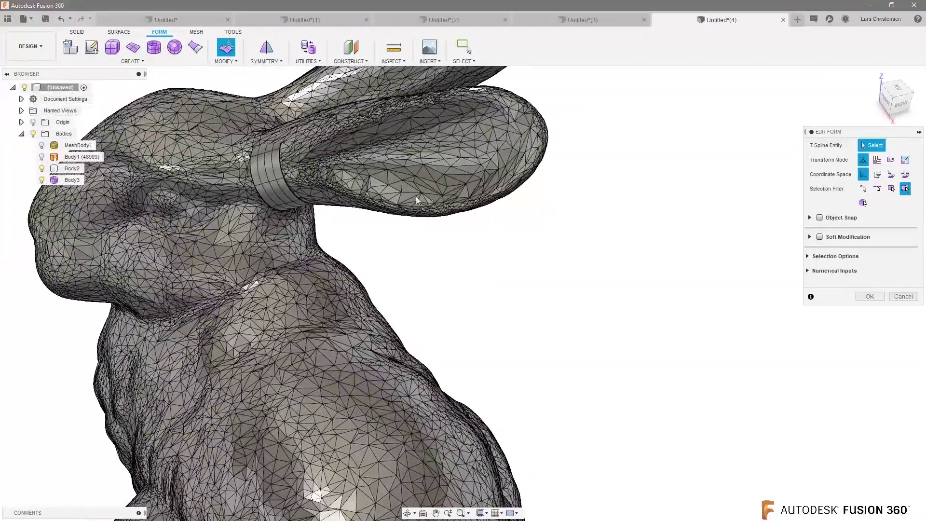
Select the cylinder's open edge loop facing the ear tip and reorient its manipulator along the ear's direction.
double_click(283, 167)
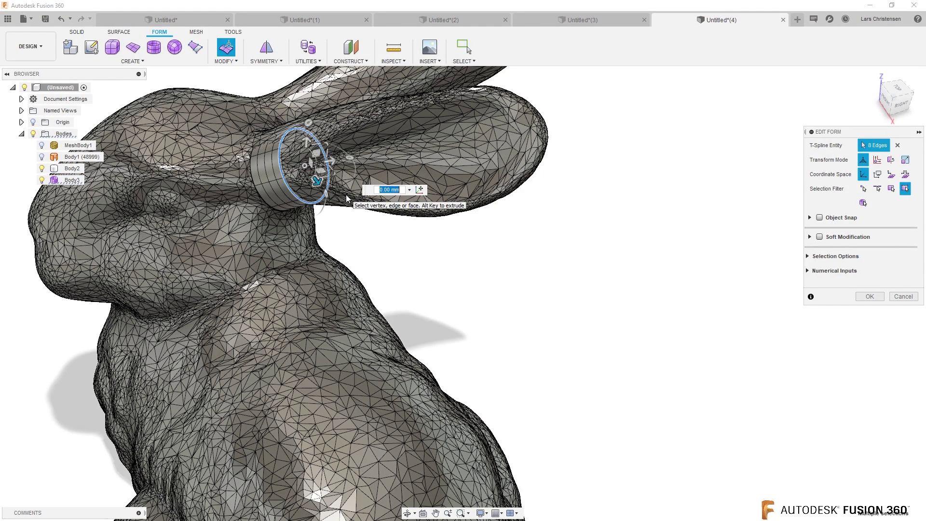
click(420, 190)
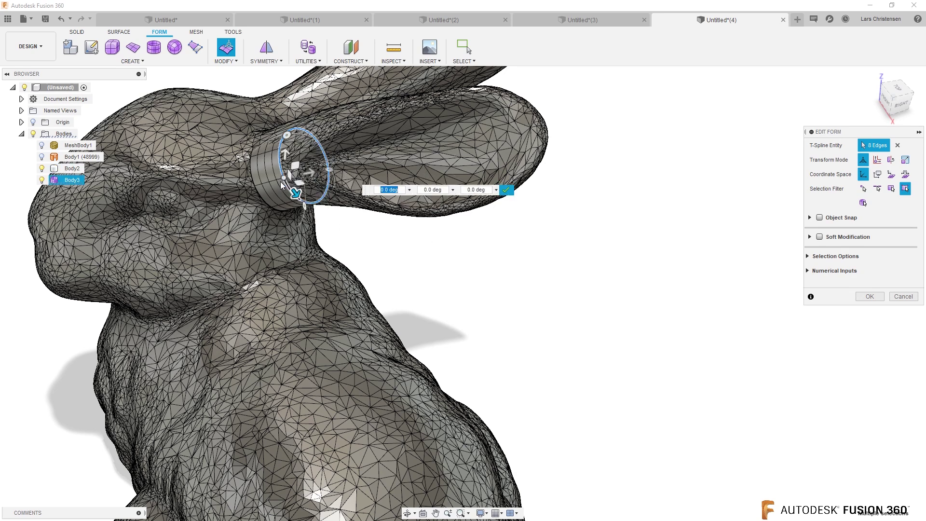
drag(283, 181, 291, 180)
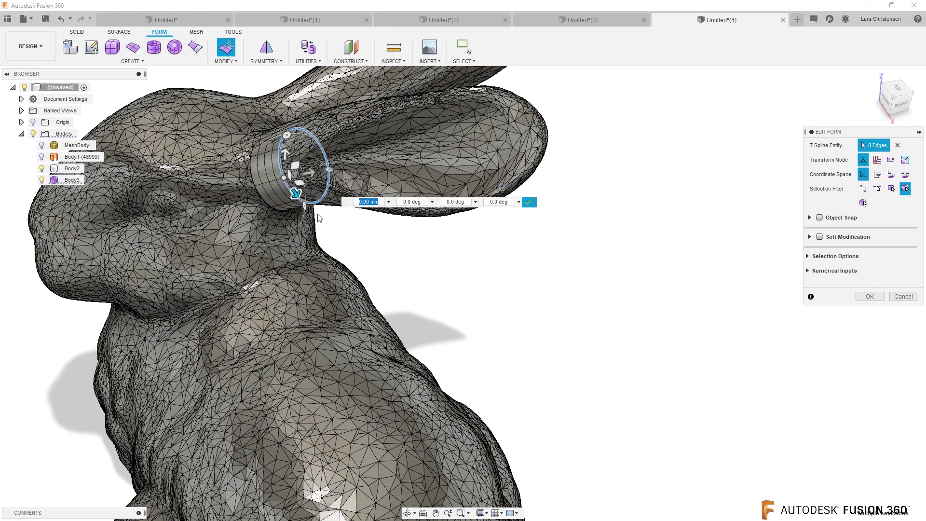
mouse_move(385, 238)
shift+middle_down()
mouse_move(378, 228)
mouse_move(363, 263)
mouse_move(343, 197)
mouse_move(373, 153)
mouse_move(378, 233)
shift+middle_up()
drag(448, 189, 475, 167)
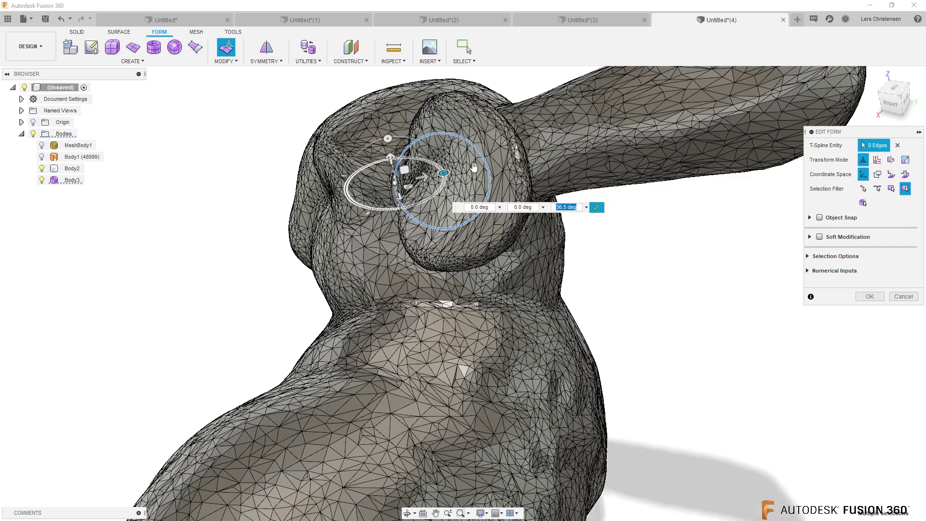
shift+middle_drag(560, 205, 229, 221)
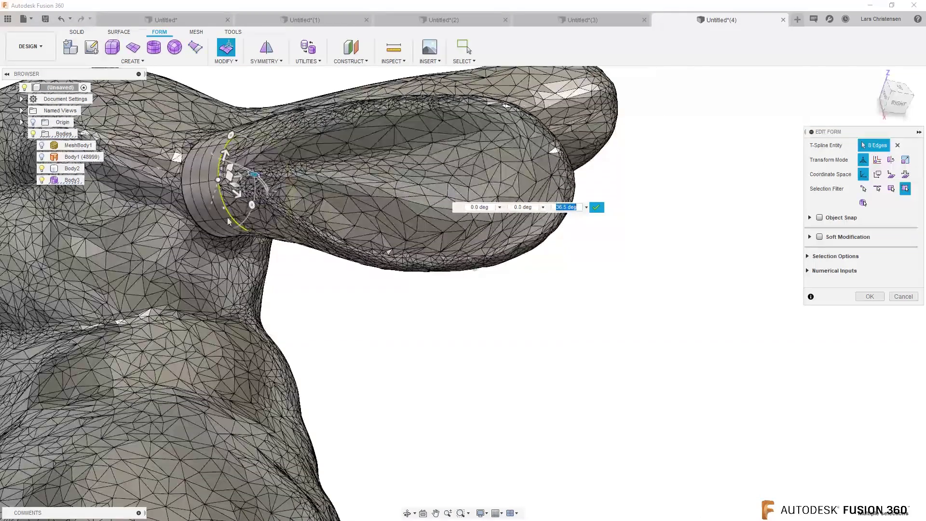
drag(254, 214, 256, 175)
Extrude the open edge loop in several segments along the ear until it passes the ear tip.
shift+middle_drag(349, 271, 342, 248)
drag(228, 196, 589, 199)
click(598, 297)
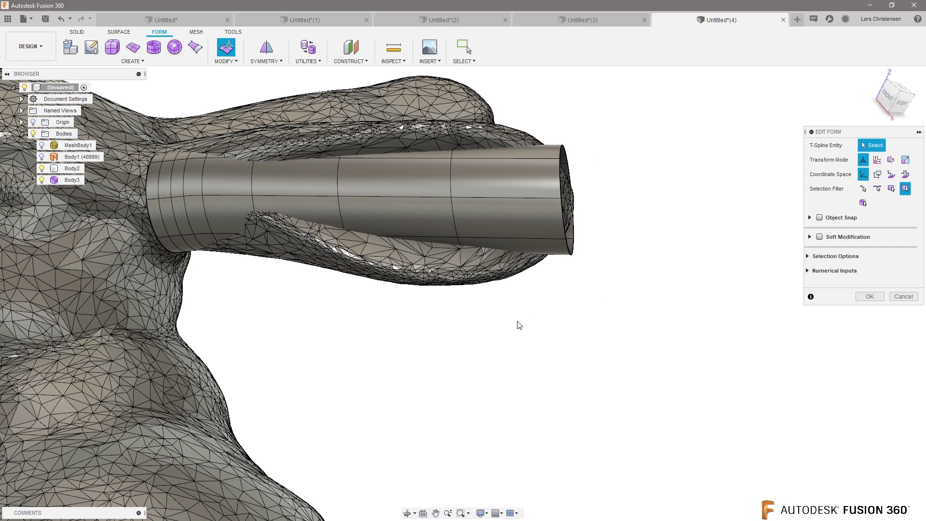
Scale the end edge loop at the ear tip by a factor of about 1.646 to flare the sleeve.
double_click(568, 253)
mouse_move(606, 269)
shift+middle_down()
mouse_move(598, 271)
mouse_move(641, 254)
mouse_move(613, 227)
mouse_move(601, 259)
shift+middle_up()
drag(512, 240, 476, 270)
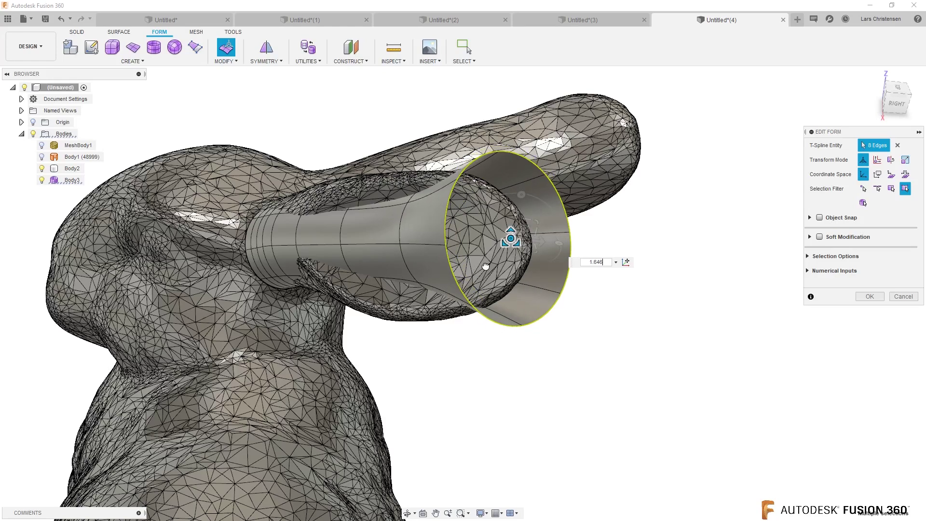
click(488, 370)
Move one lengthwise edge near the flared end in a plane by about 4.676 mm and 0.426 mm.
shift+middle_drag(487, 308, 441, 248)
click(441, 248)
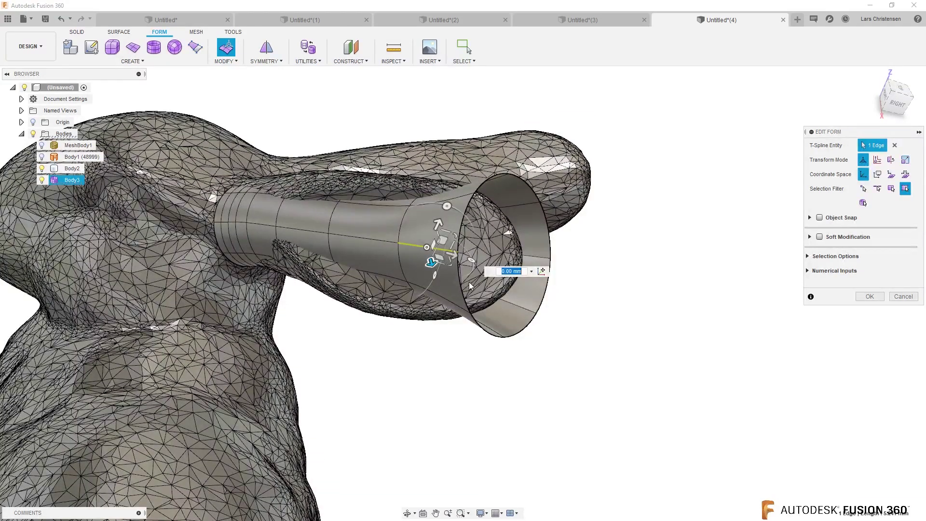
shift+middle_drag(490, 291, 386, 266)
drag(386, 266, 497, 258)
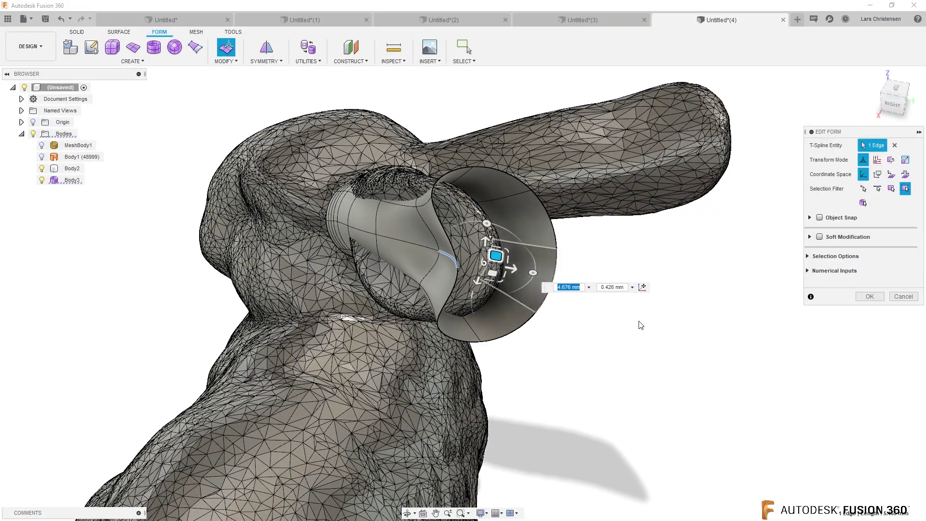
click(657, 356)
Select the lengthwise row of eight edges along the sleeve's lower side and rotate its manipulator to point outward from the ear.
shift+middle_drag(658, 355, 489, 283)
scroll(500, 296, up, 3)
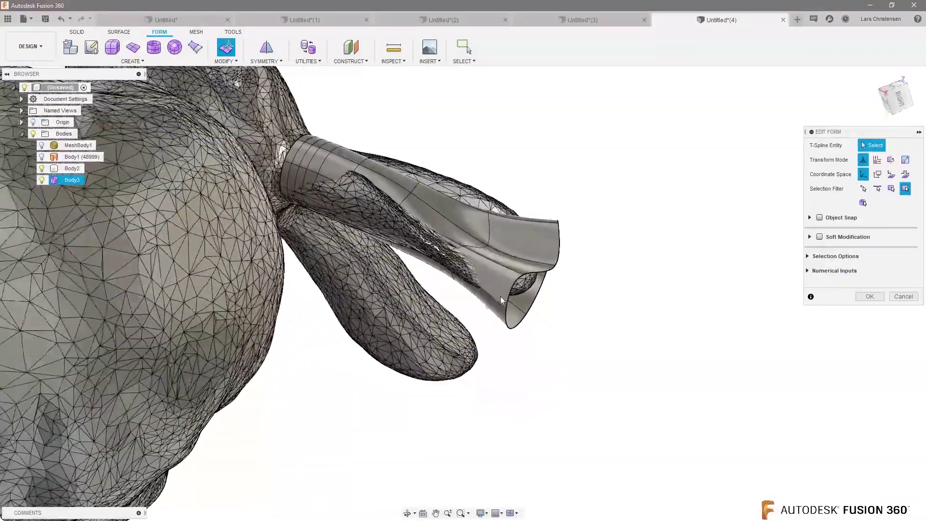
double_click(494, 300)
shift+middle_drag(434, 302, 360, 248)
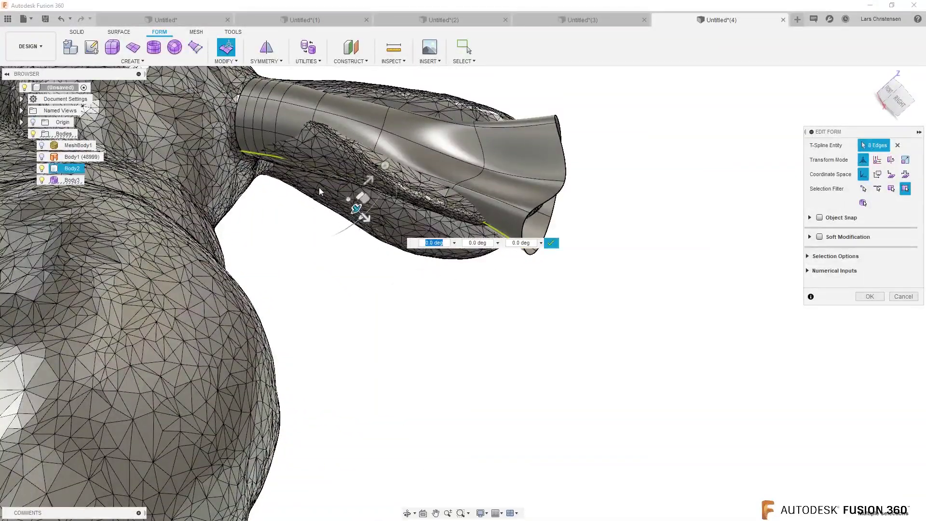
shift+middle_drag(479, 205, 467, 183)
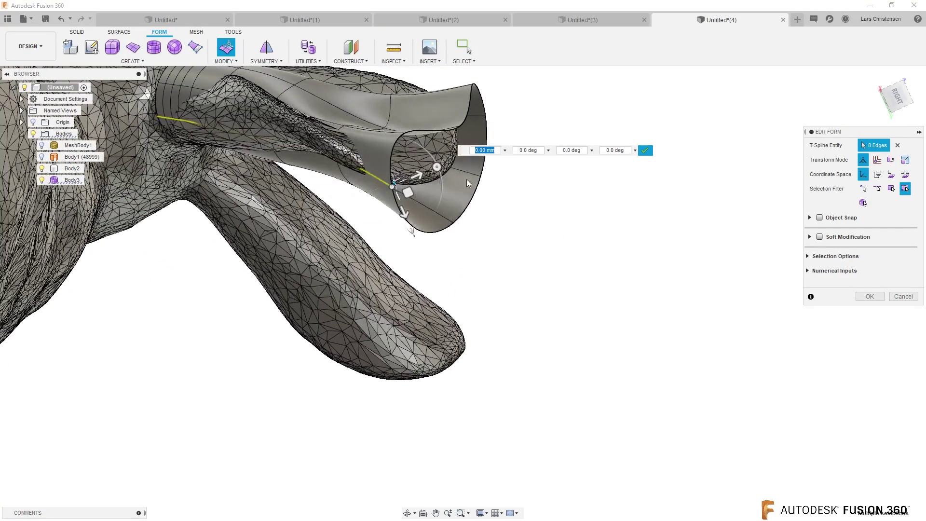
drag(438, 167, 427, 150)
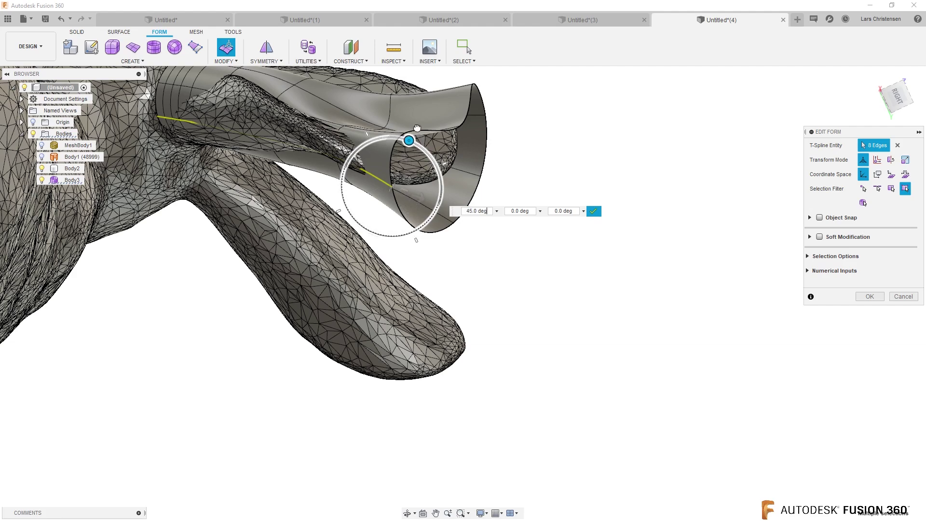
shift+middle_drag(459, 161, 246, 402)
drag(244, 391, 197, 378)
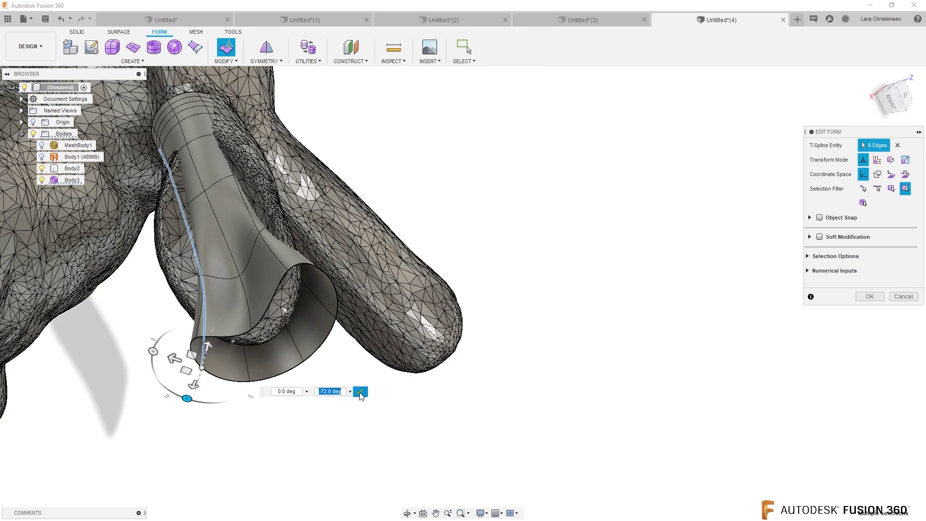
Move the lengthwise edge row outward from the ear along the reoriented axis, and clear the selection.
shift+middle_drag(348, 399, 246, 421)
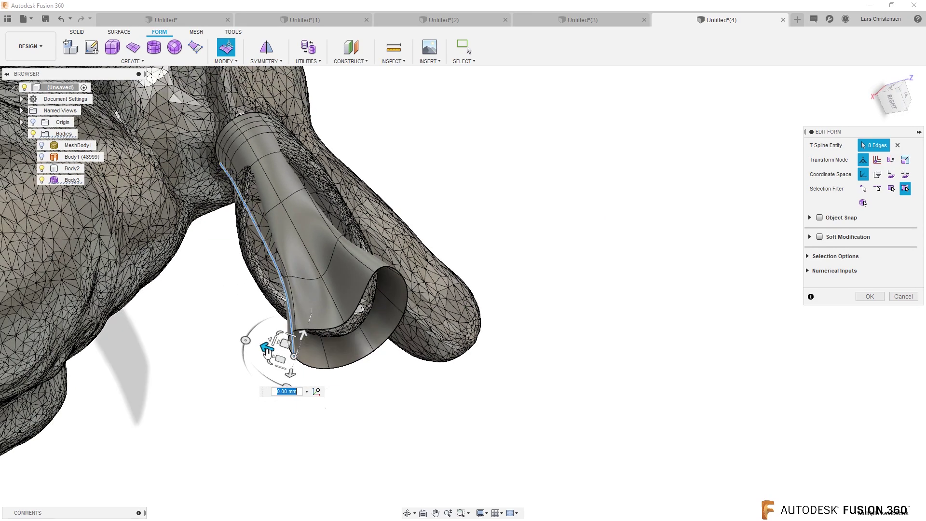
drag(265, 348, 192, 372)
shift+middle_drag(331, 412, 393, 296)
click(468, 425)
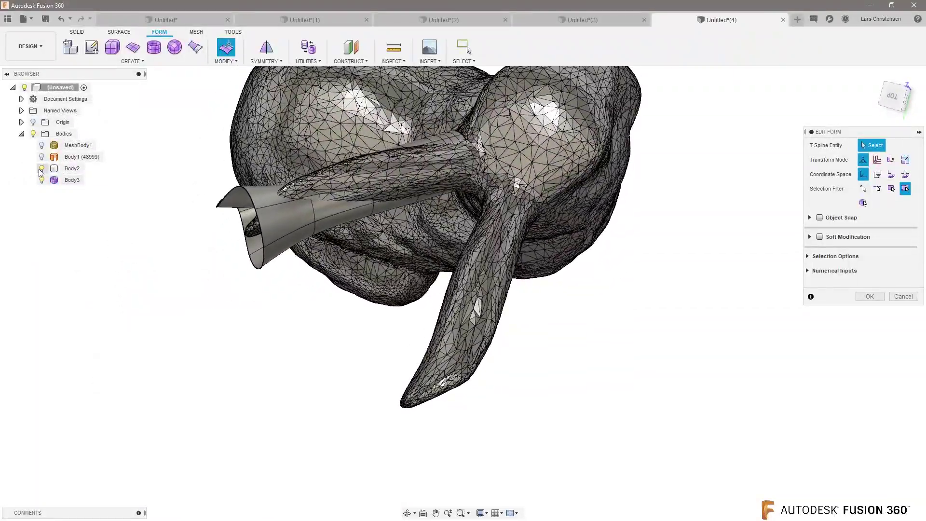
Hide Body2 and move six adjoining faces on the sleeve's upper side about 2.518 mm outward, with the manipulator turned -30 degrees.
click(41, 168)
click(344, 213)
shift+click(339, 193)
shift+click(375, 177)
shift+click(385, 195)
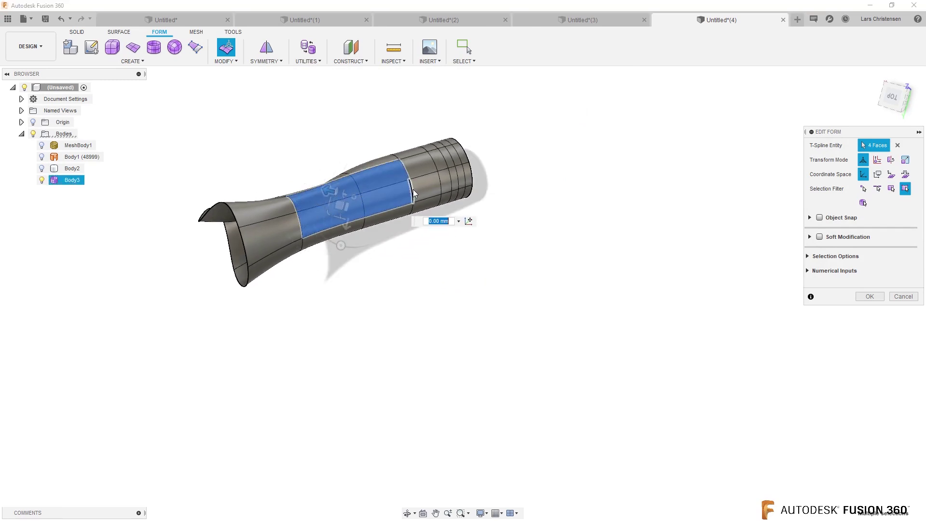
shift+click(418, 166)
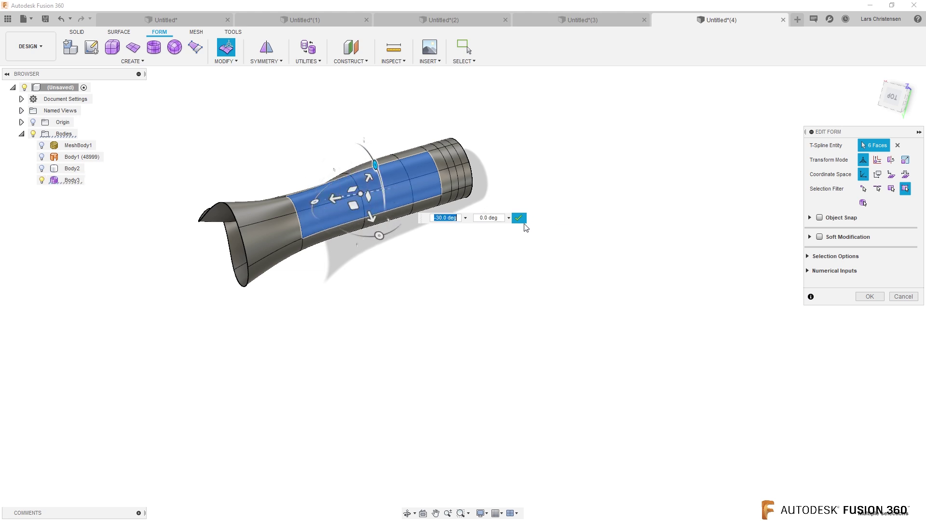
shift+middle_drag(550, 268, 521, 250)
drag(375, 204, 392, 166)
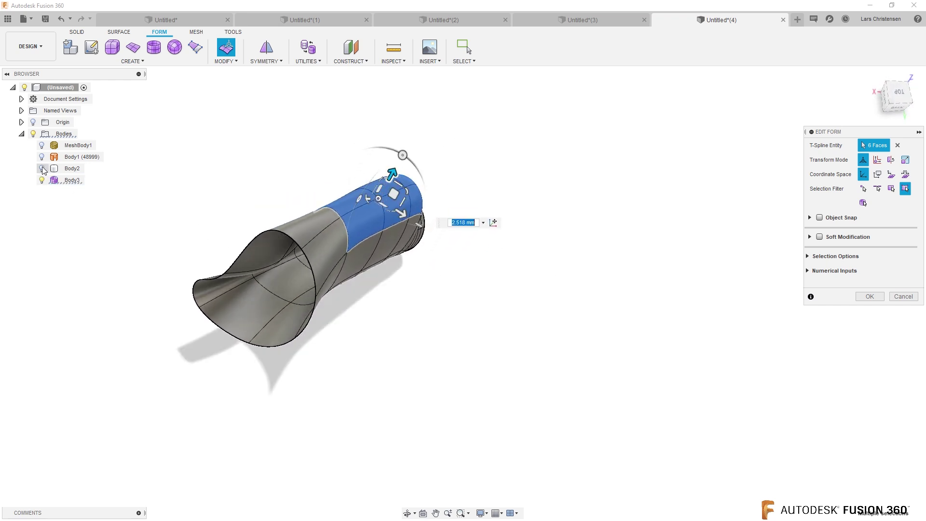
Show Body2 again, move the six selected faces about -0.732 mm back toward the ear, and finish Edit Form.
click(42, 168)
shift+middle_drag(509, 239, 550, 220)
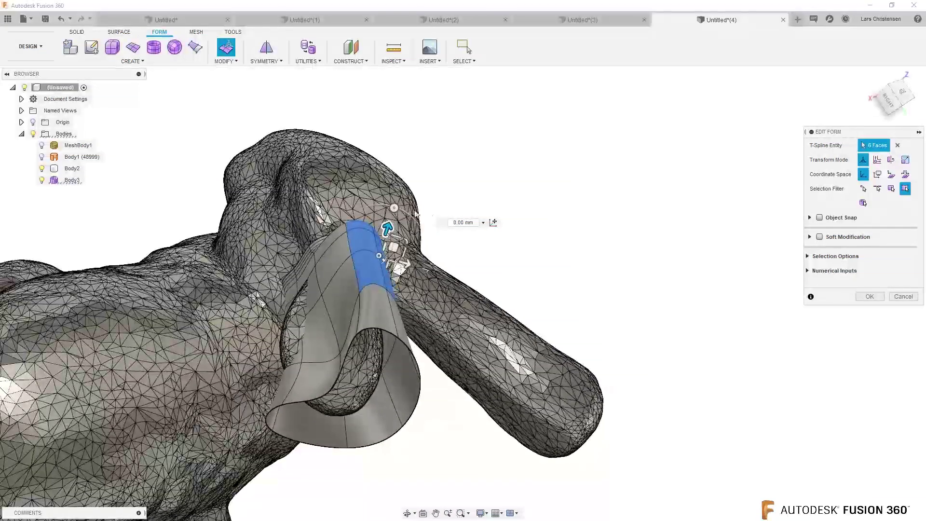
drag(391, 226, 386, 239)
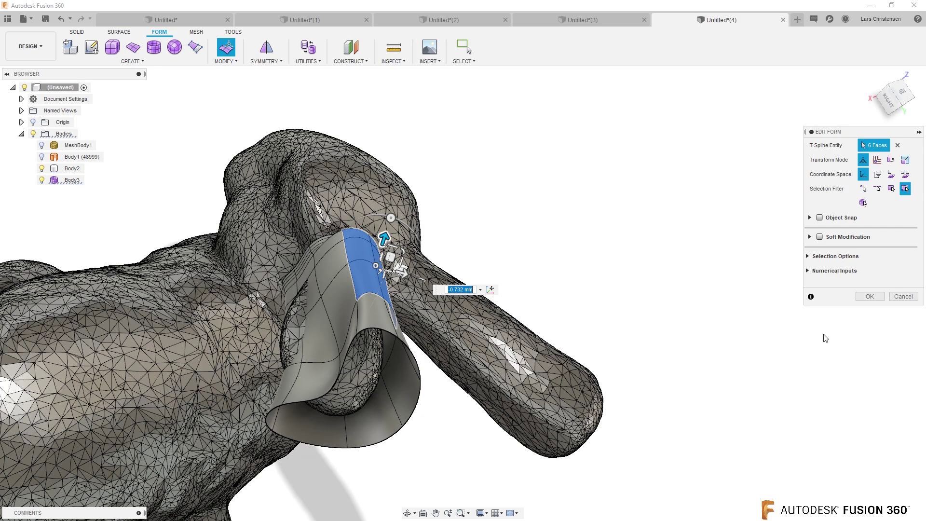
click(870, 296)
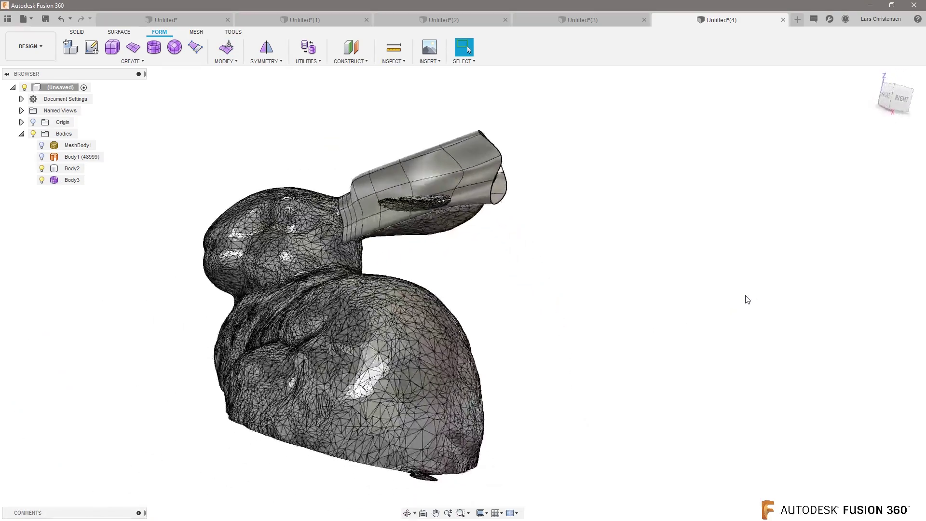